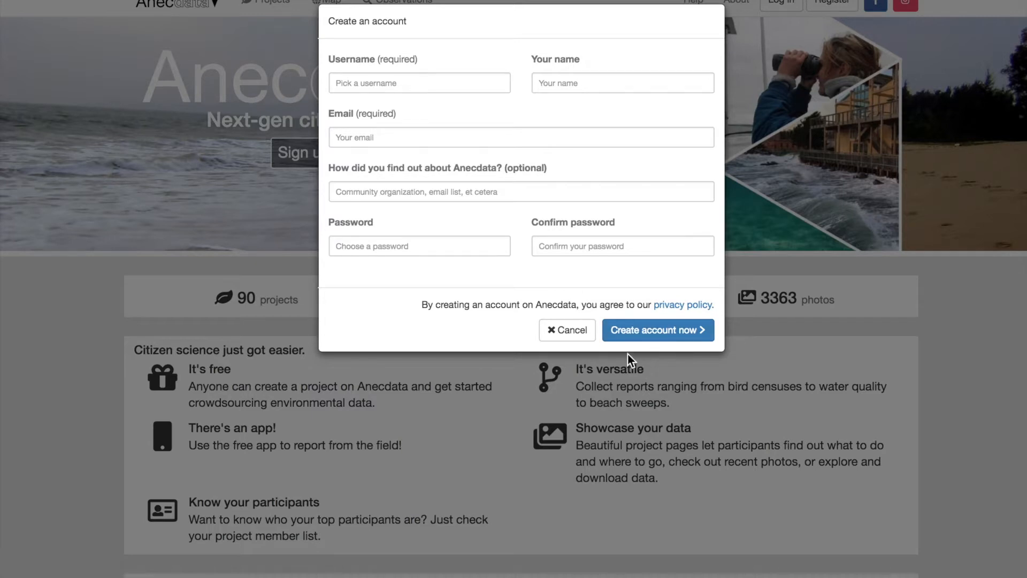
- Dismiss the account registration form and log in with the saved account credentials
{"action": "left_click", "coordinate": [571, 338]}
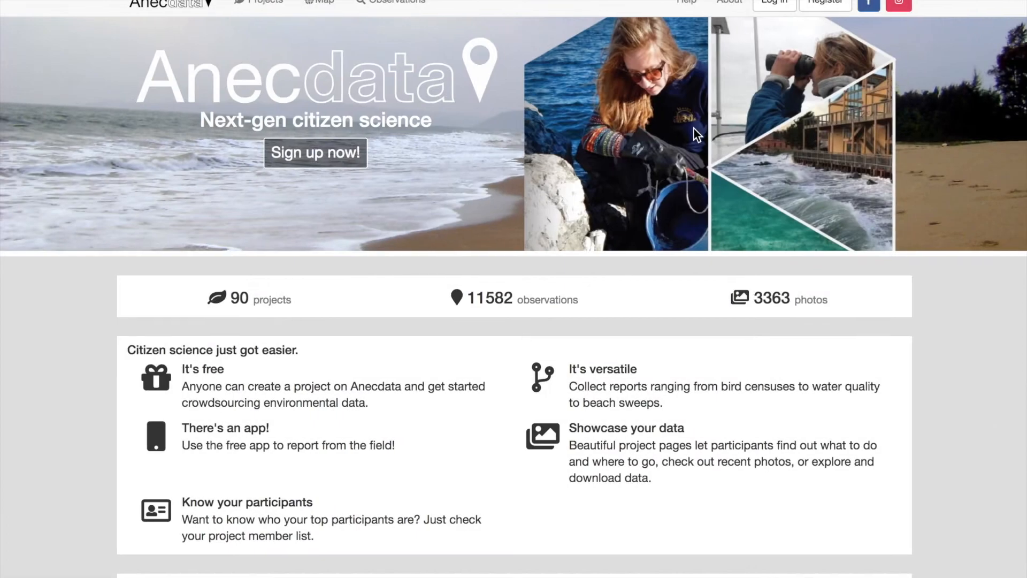
{"action": "left_click", "coordinate": [781, 8]}
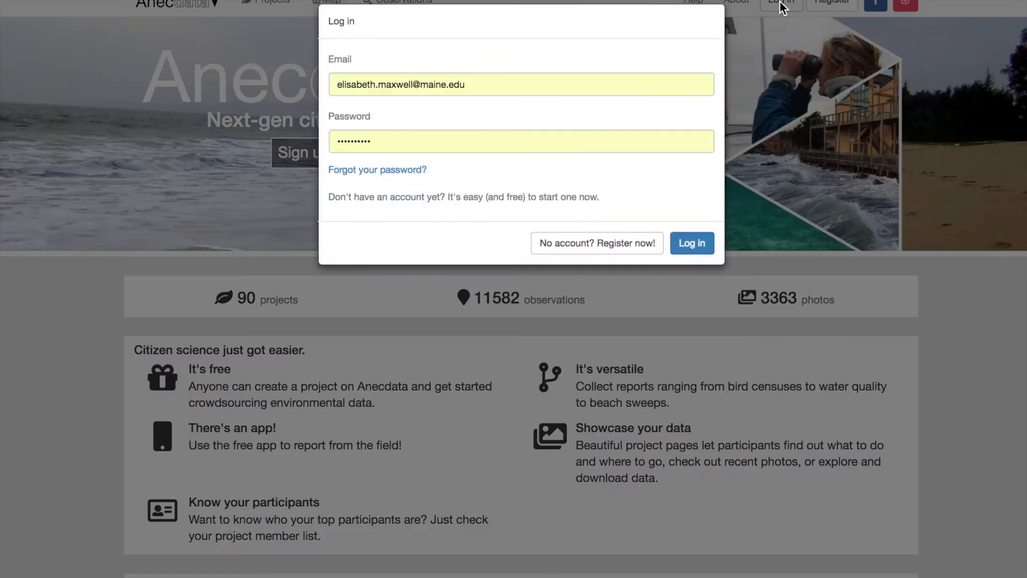
{"action": "left_click", "coordinate": [698, 250]}
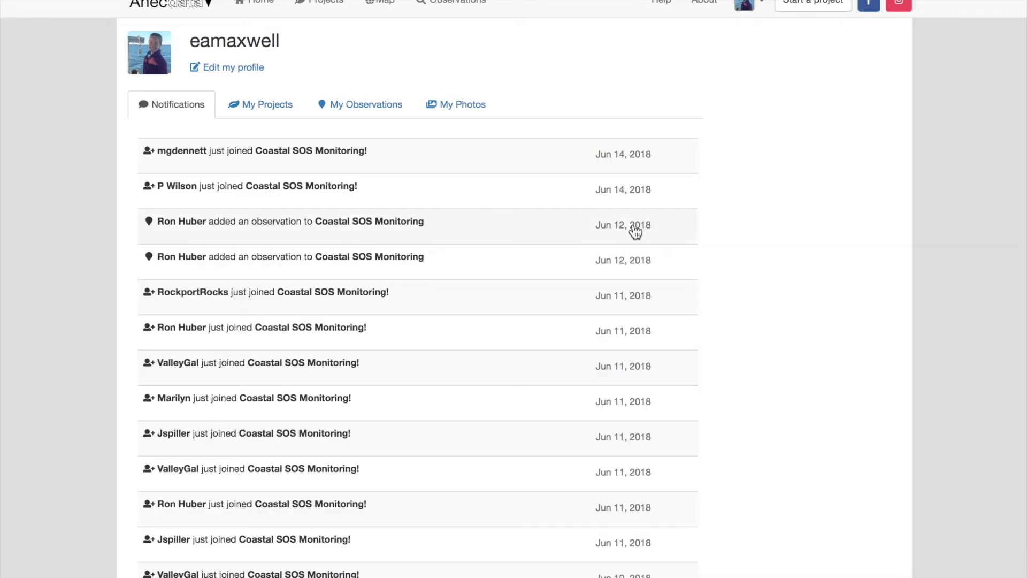
- View the joined projects, and open the account profile for editing and save it
{"action": "left_click", "coordinate": [251, 107]}
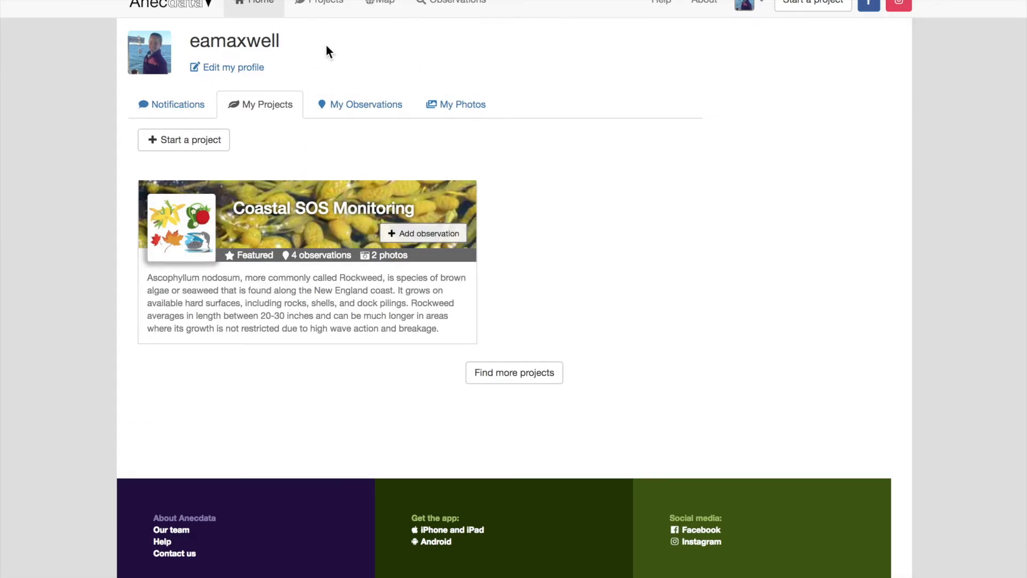
{"action": "left_click", "coordinate": [218, 69]}
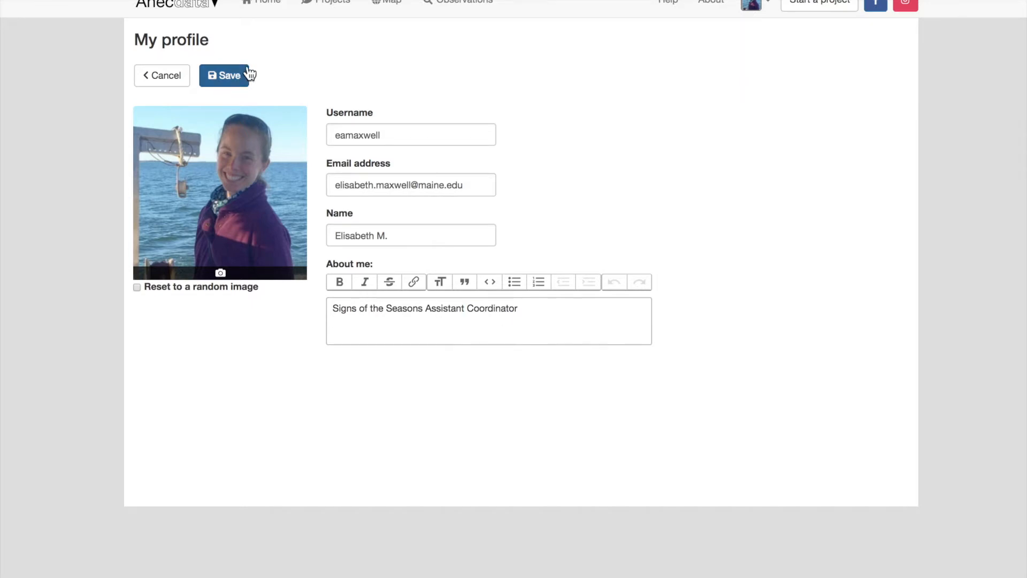
{"action": "left_click", "coordinate": [234, 82]}
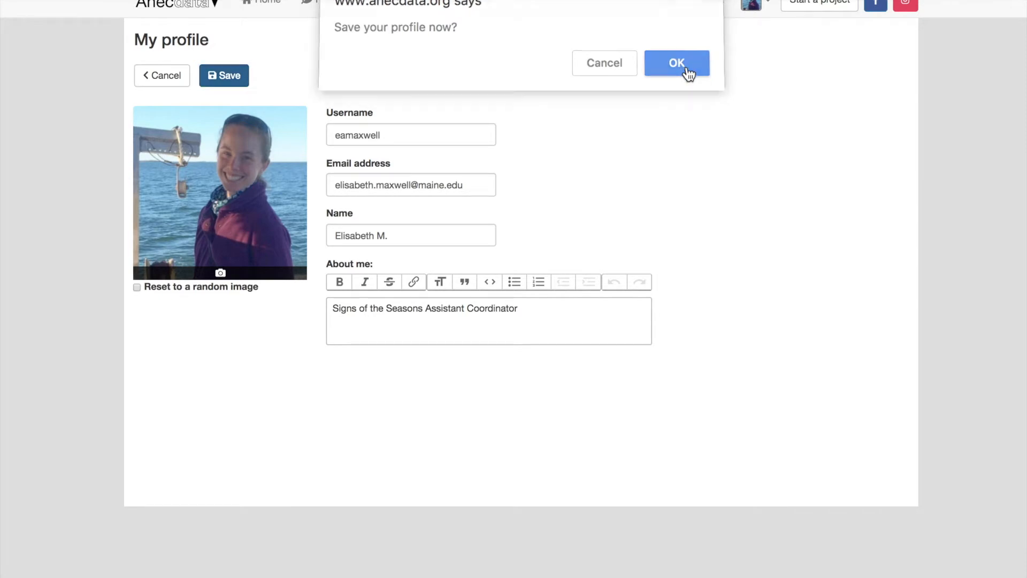
{"action": "left_click", "coordinate": [676, 65]}
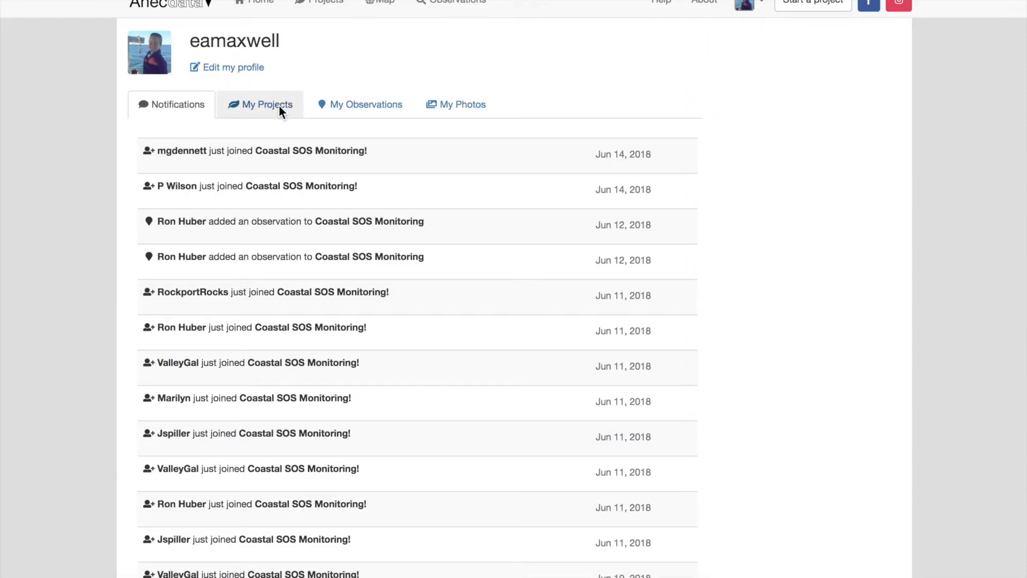
- Search all projects for Coastal SOS and open the Coastal SOS Monitoring project page
{"action": "left_click", "coordinate": [278, 104]}
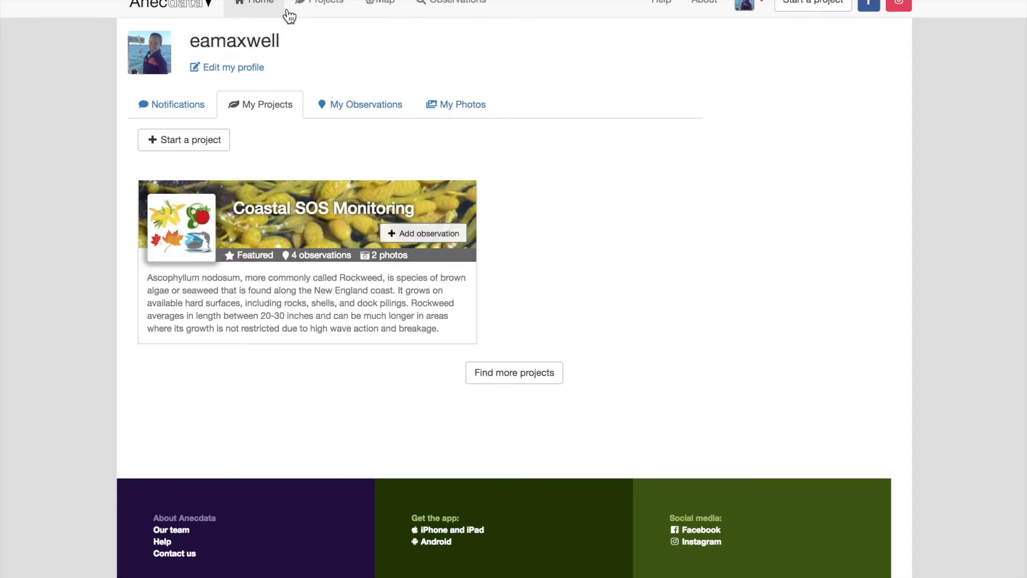
{"action": "left_click", "coordinate": [321, 9]}
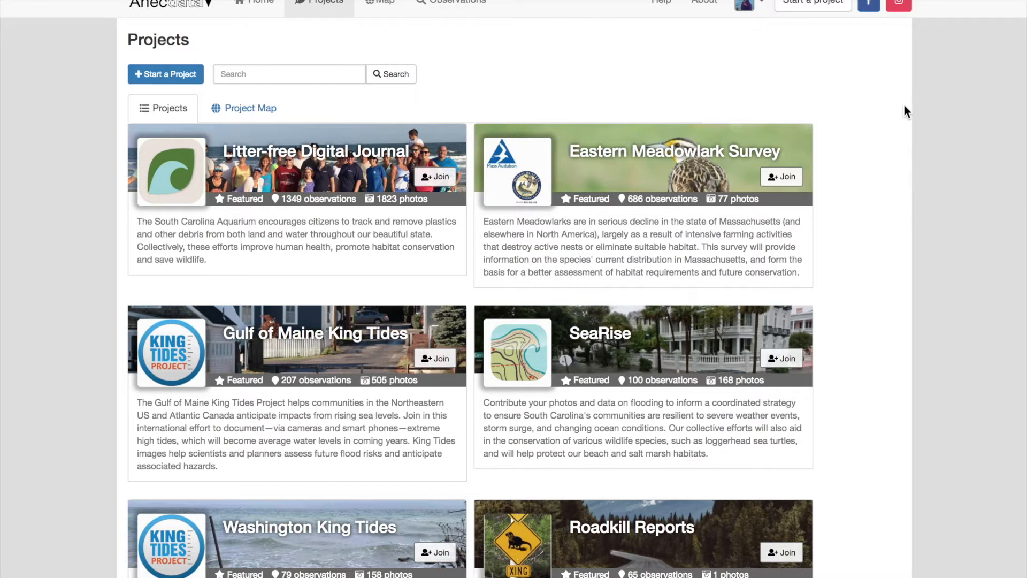
{"action": "left_click", "coordinate": [250, 74]}
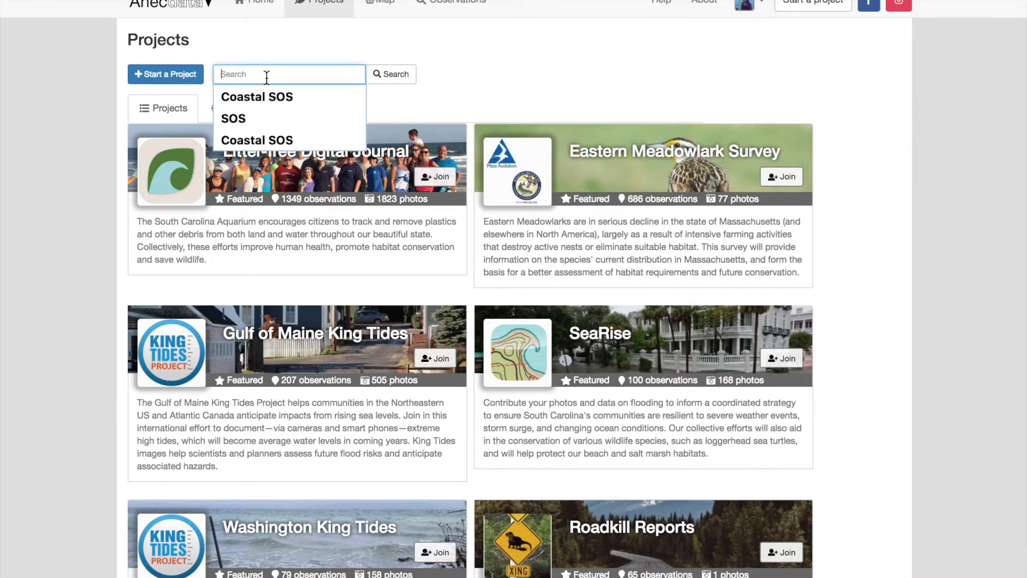
{"action": "left_click", "coordinate": [296, 102]}
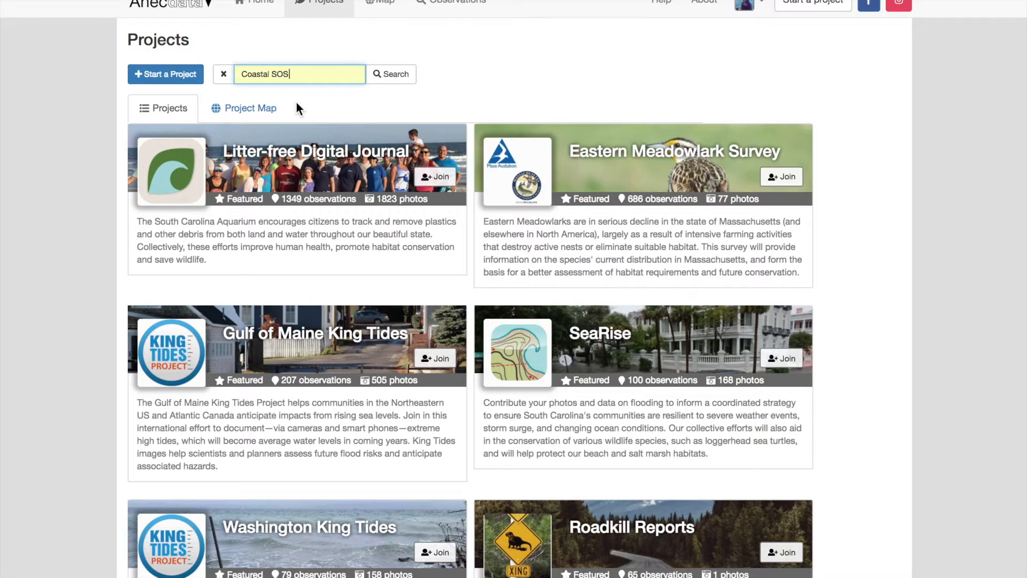
{"action": "left_click", "coordinate": [394, 79]}
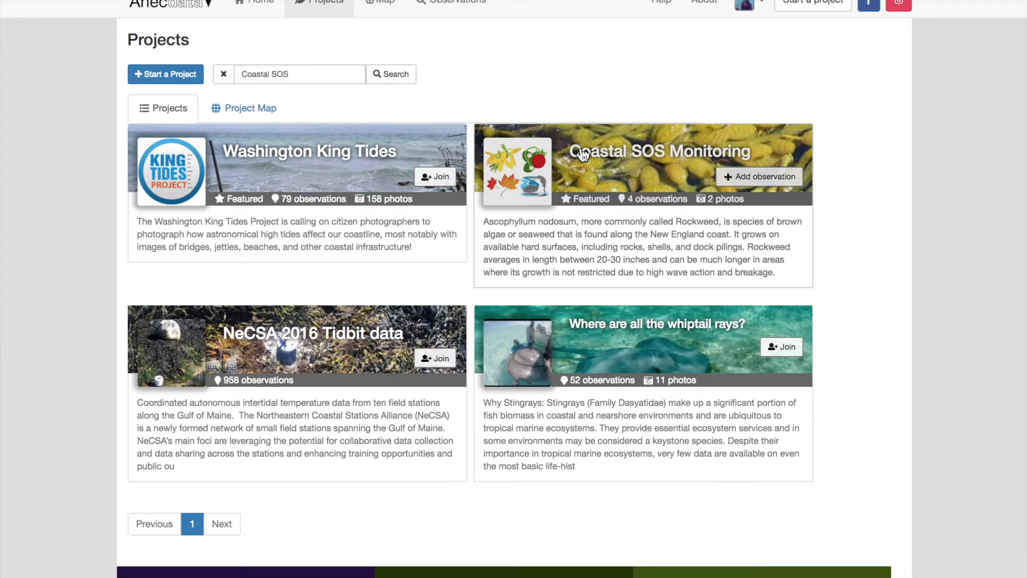
{"action": "left_click", "coordinate": [657, 134]}
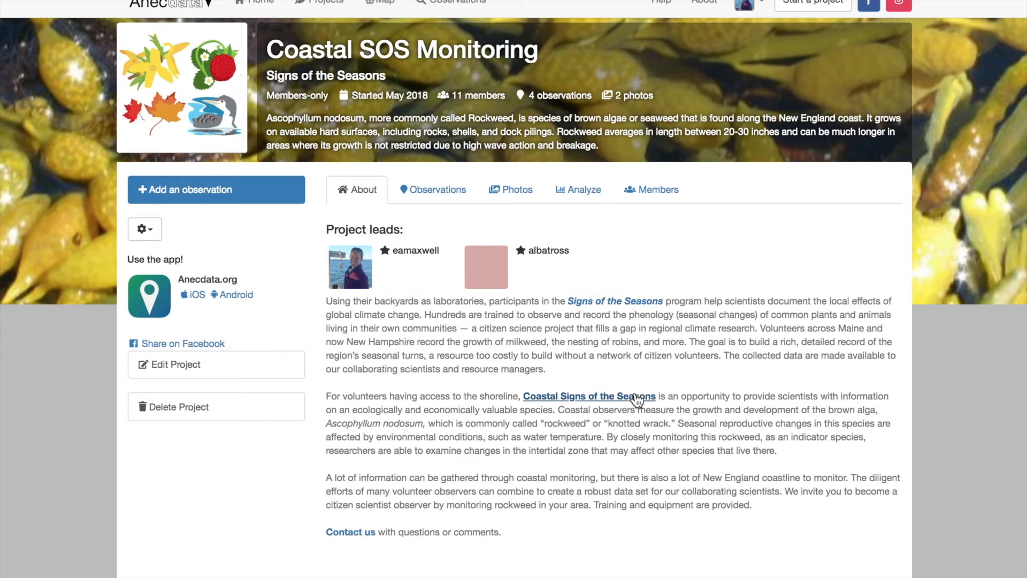
- Open the contact page linked from the project description and look through the program's listed contacts
{"action": "scroll", "coordinate": [604, 404], "scroll_direction": "down", "scroll_amount": 1}
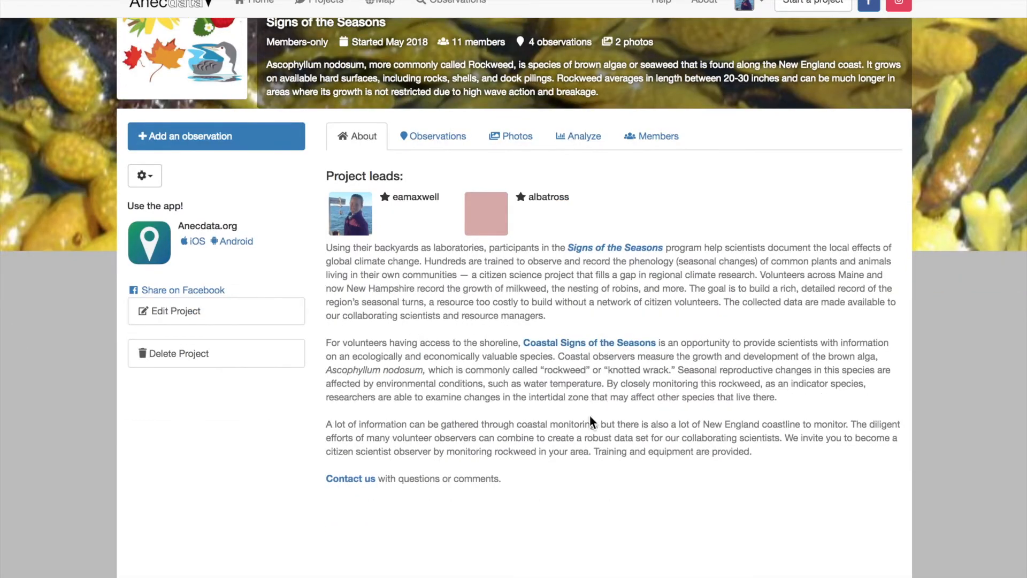
{"action": "left_click", "coordinate": [351, 480]}
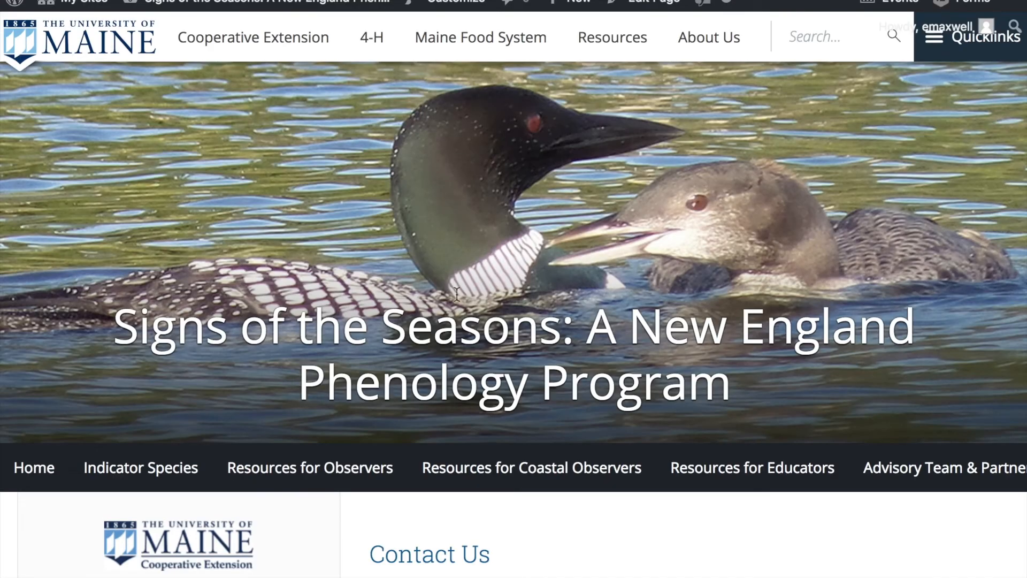
{"action": "scroll", "coordinate": [730, 326], "scroll_direction": "down", "scroll_amount": 6}
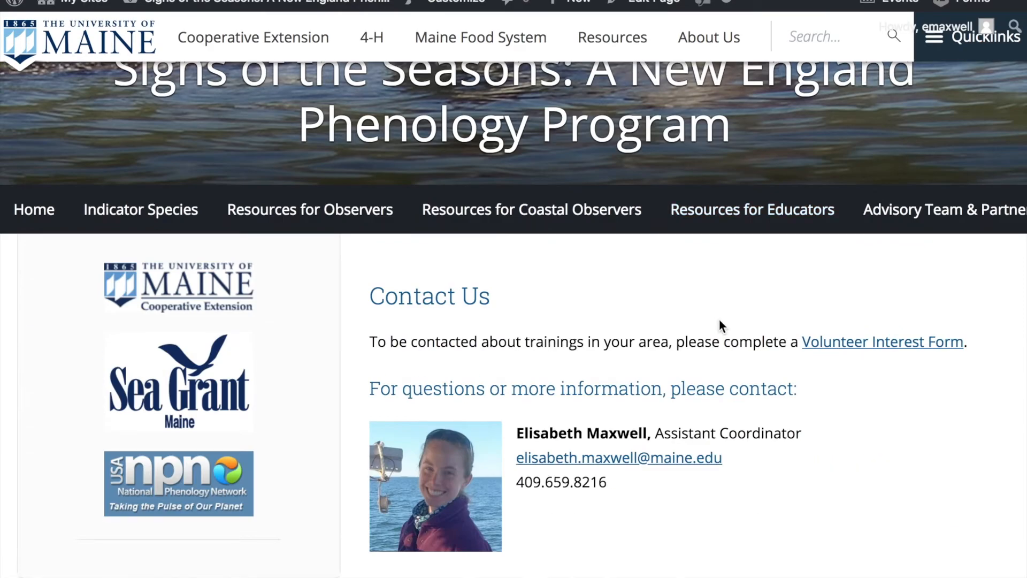
{"action": "scroll", "coordinate": [719, 320], "scroll_direction": "down", "scroll_amount": 3}
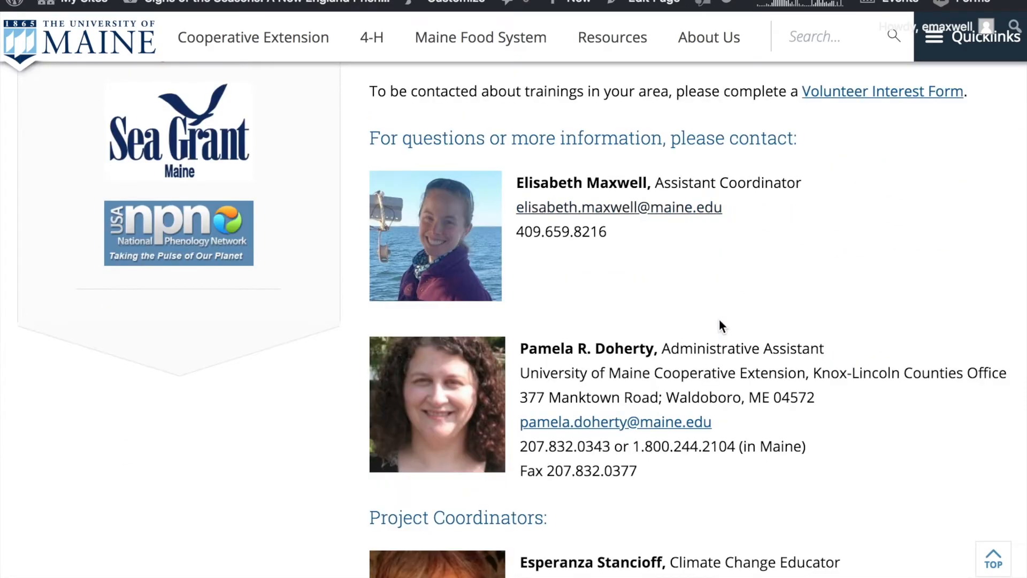
{"action": "scroll", "coordinate": [720, 321], "scroll_direction": "down", "scroll_amount": 6}
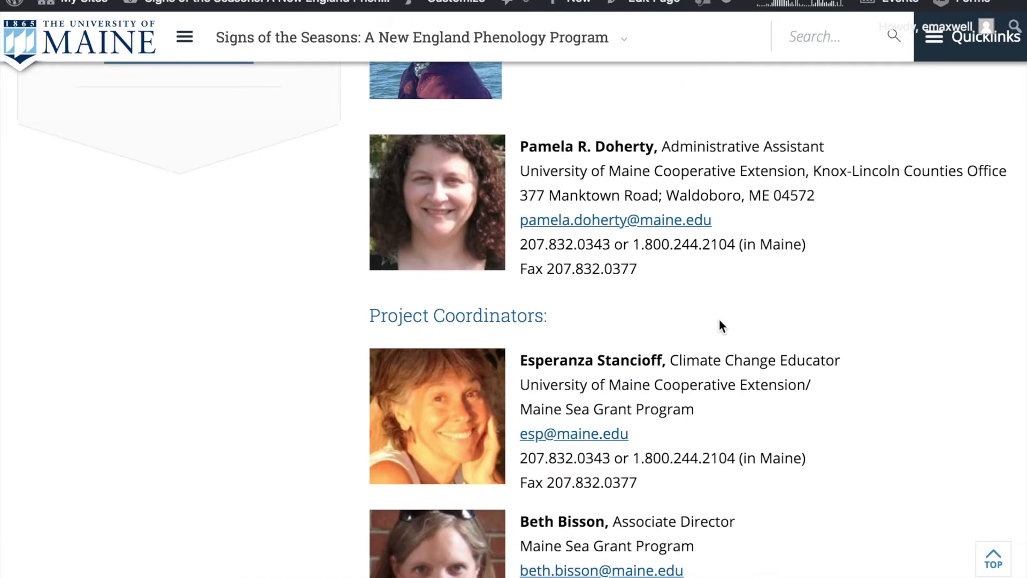
{"action": "scroll", "coordinate": [719, 324], "scroll_direction": "down", "scroll_amount": 1}
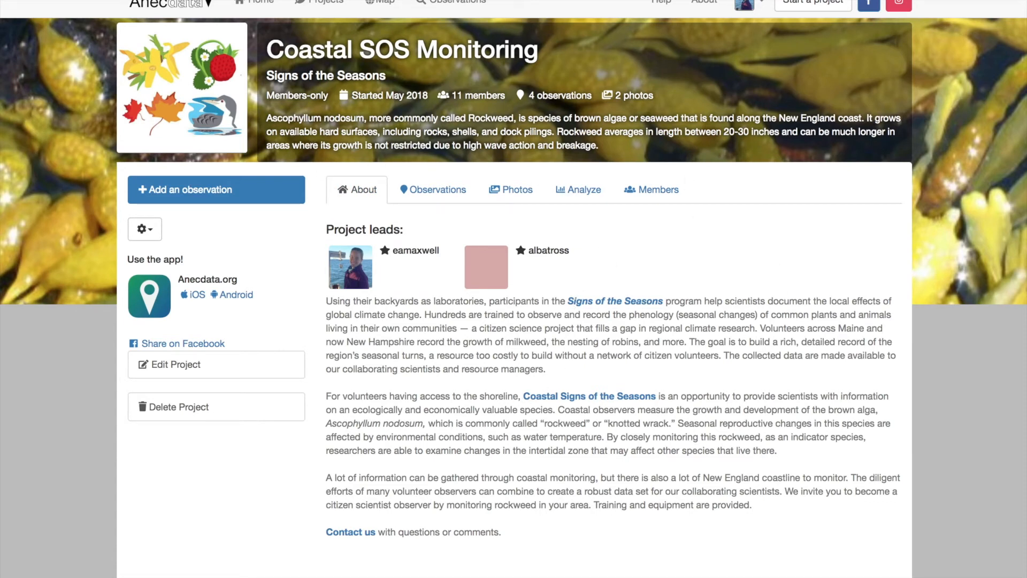
- Show the Anecdata_Figure04 image, outline its Request to join button with a rectangular selection, and close the image
{"action": "left_click_drag", "start_coordinate": [1026, 2], "coordinate": [219, 25]}
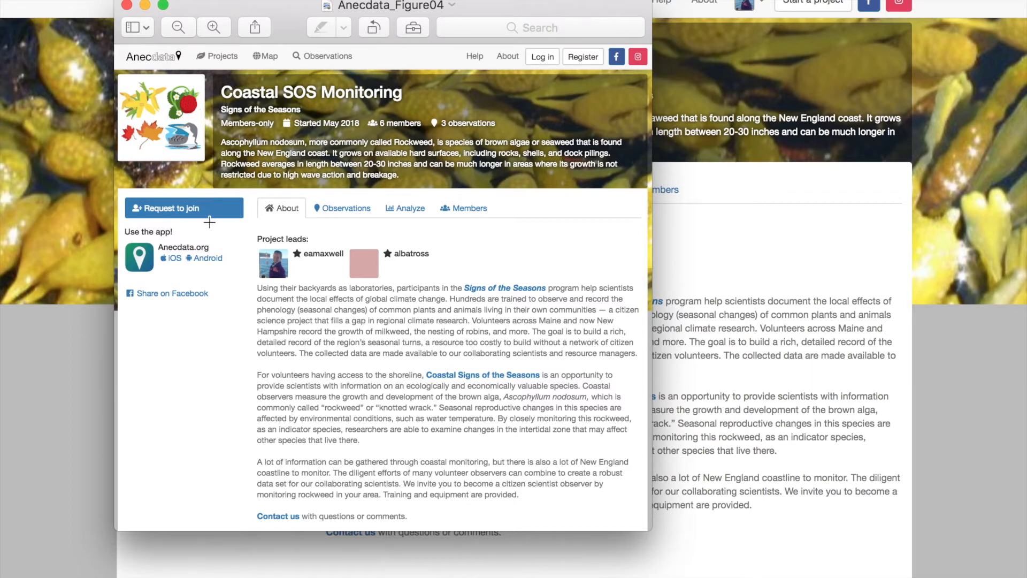
{"action": "left_click_drag", "start_coordinate": [124, 221], "coordinate": [246, 197]}
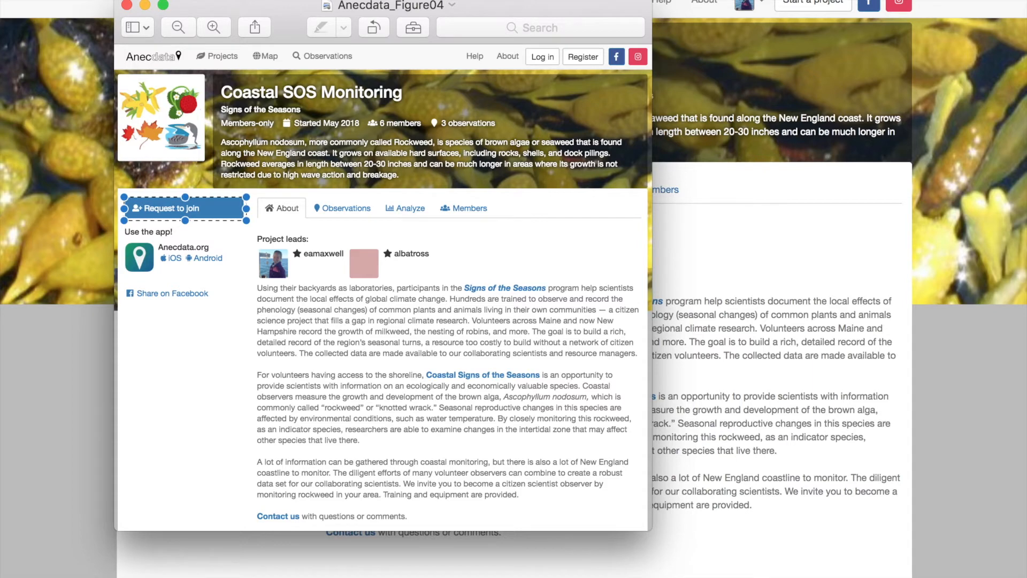
{"action": "left_click", "coordinate": [126, 6]}
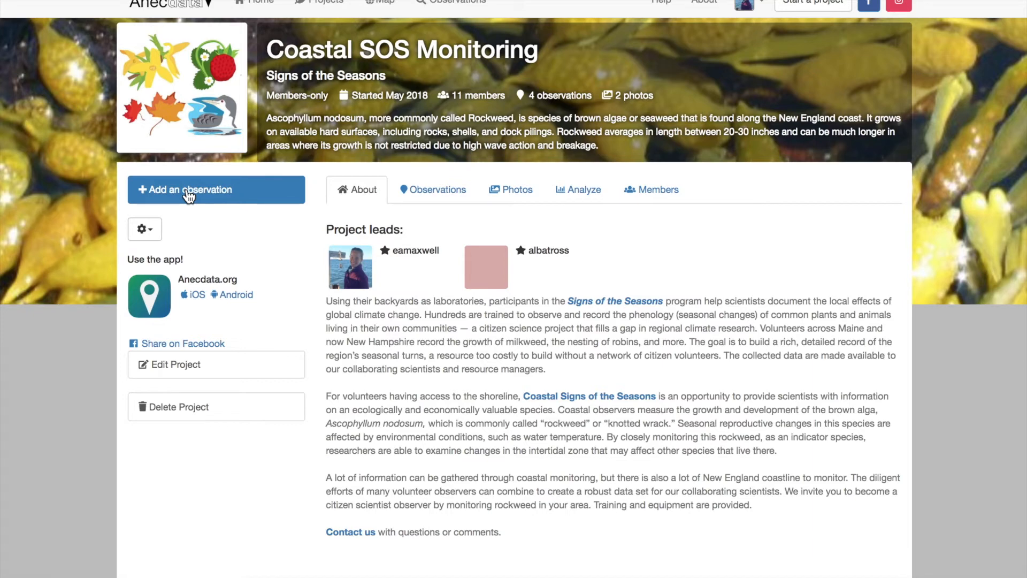
- Start a new project observation with the Rockweed Procedures A & B datasheet and look over its form fields
{"action": "left_click", "coordinate": [159, 192]}
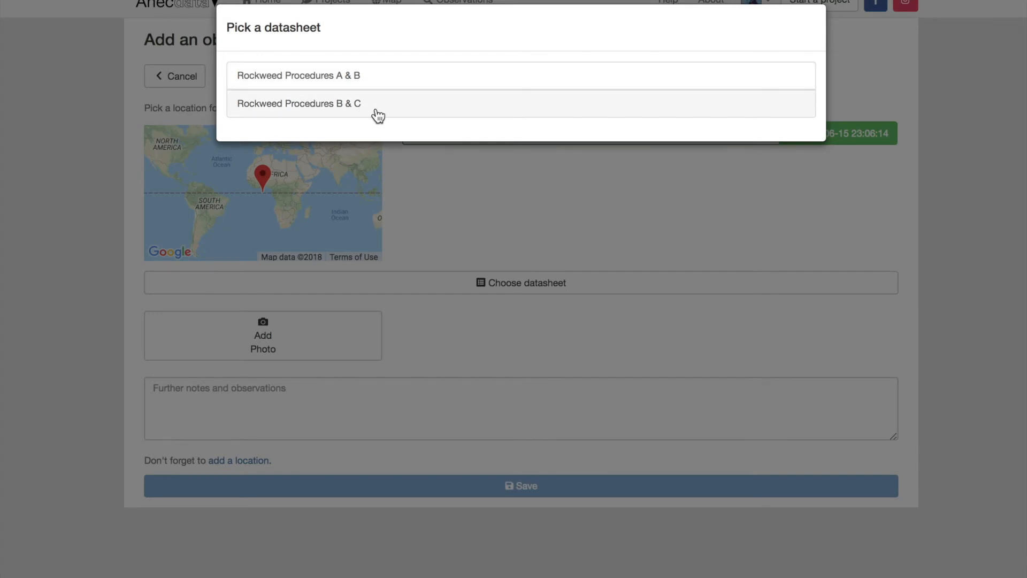
{"action": "left_click", "coordinate": [396, 85]}
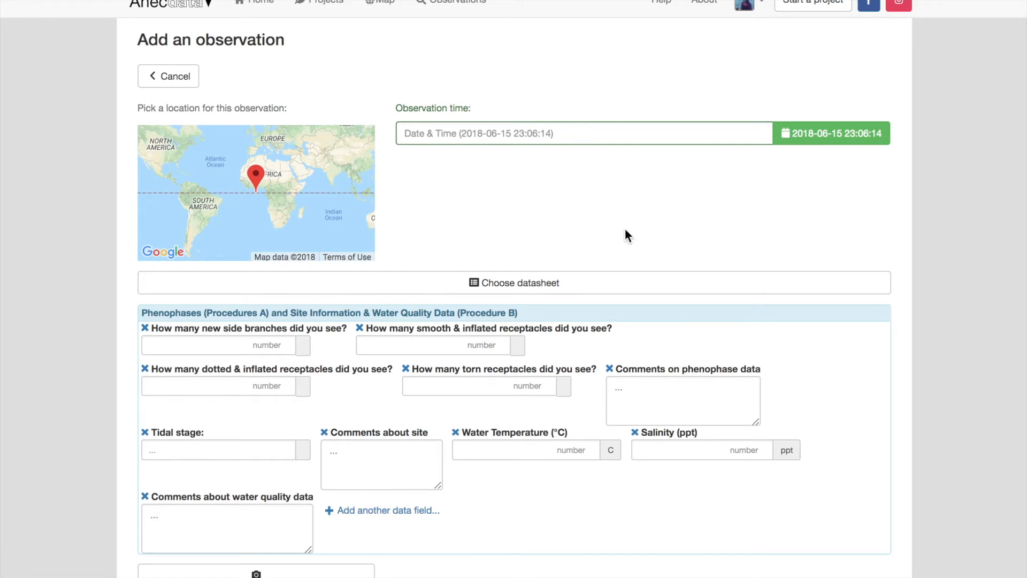
{"action": "scroll", "coordinate": [632, 227], "scroll_direction": "down", "scroll_amount": 1}
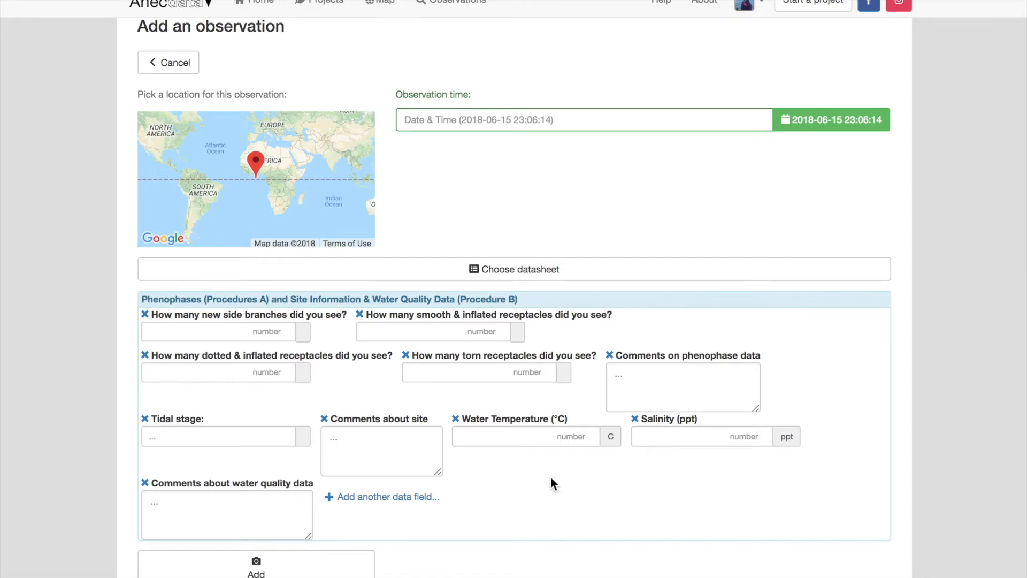
{"action": "scroll", "coordinate": [828, 504], "scroll_direction": "down", "scroll_amount": 5}
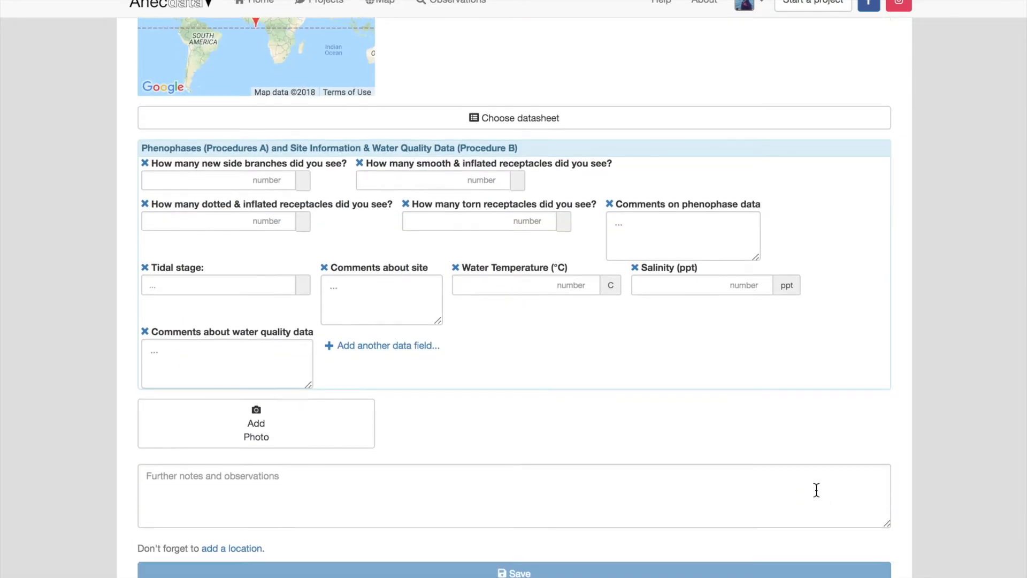
{"action": "scroll", "coordinate": [804, 475], "scroll_direction": "up", "scroll_amount": 2}
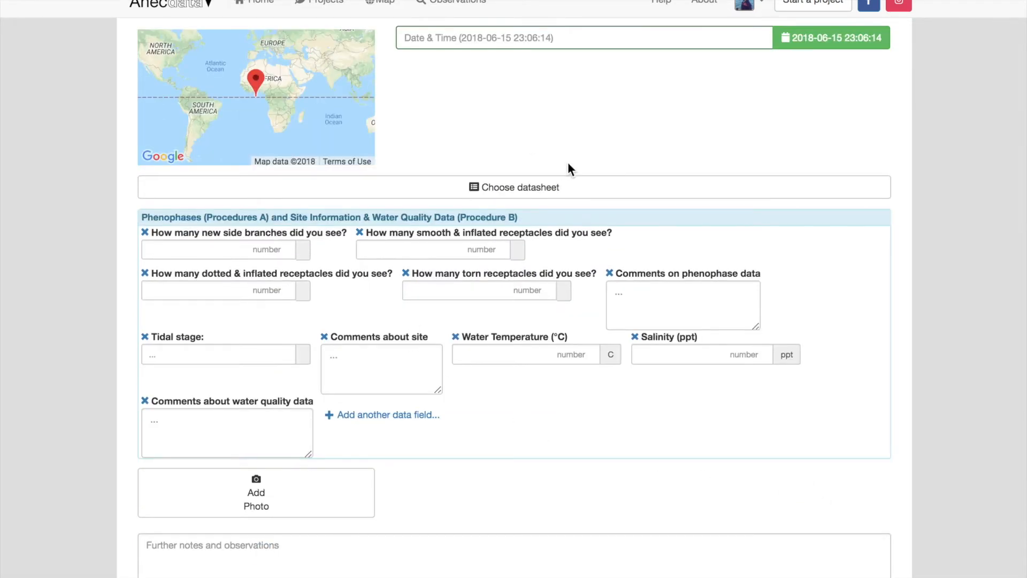
{"action": "scroll", "coordinate": [564, 161], "scroll_direction": "up", "scroll_amount": 2}
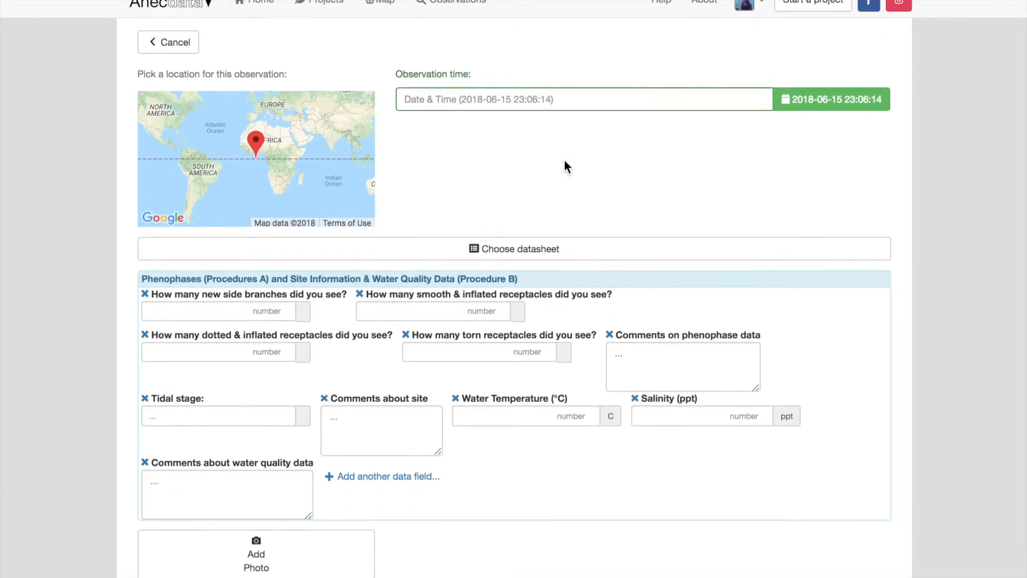
- Open the observation's location map, search for "Linc" and choose the Lincolnville, ME suggestion
{"action": "left_click", "coordinate": [284, 138]}
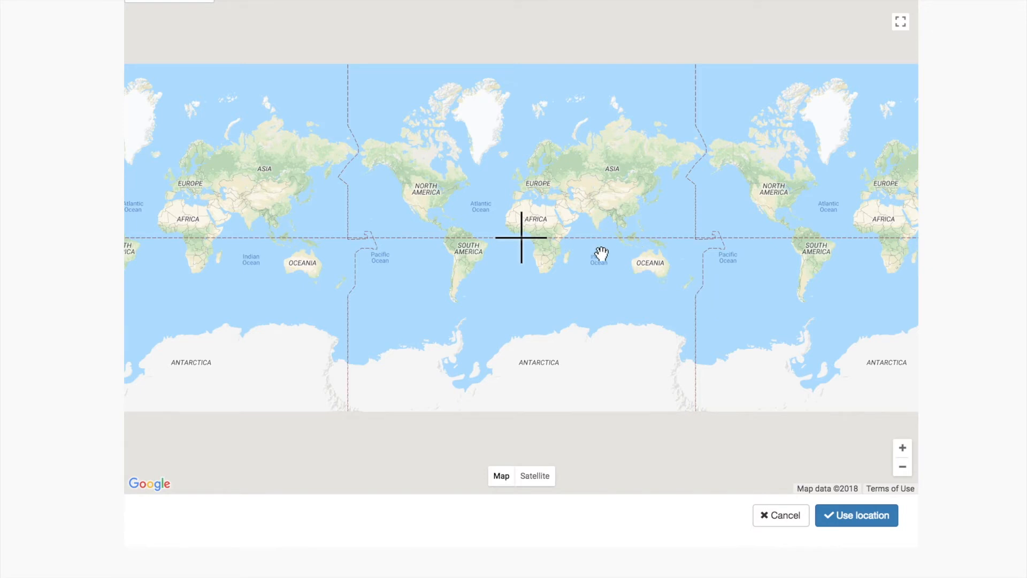
{"action": "left_click_drag", "start_coordinate": [599, 252], "coordinate": [639, 284]}
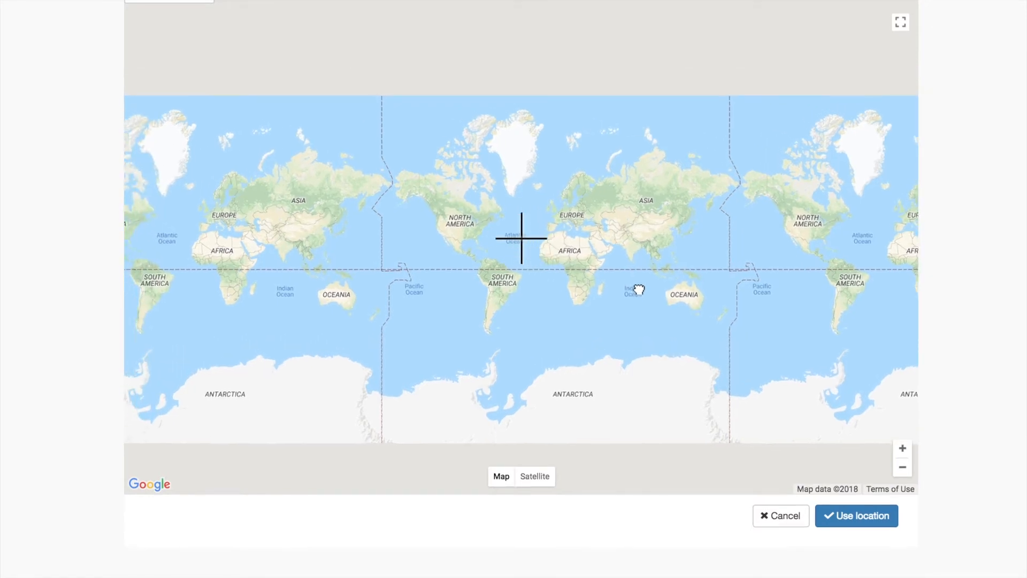
{"action": "left_click", "coordinate": [904, 448]}
{"action": "left_click", "coordinate": [906, 451]}
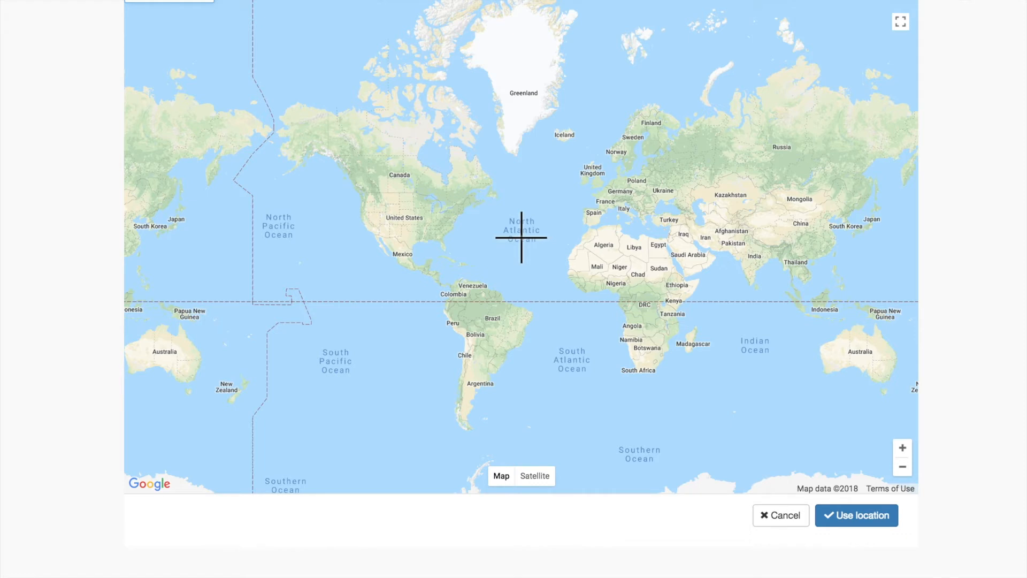
{"action": "type", "text": "Linc"}
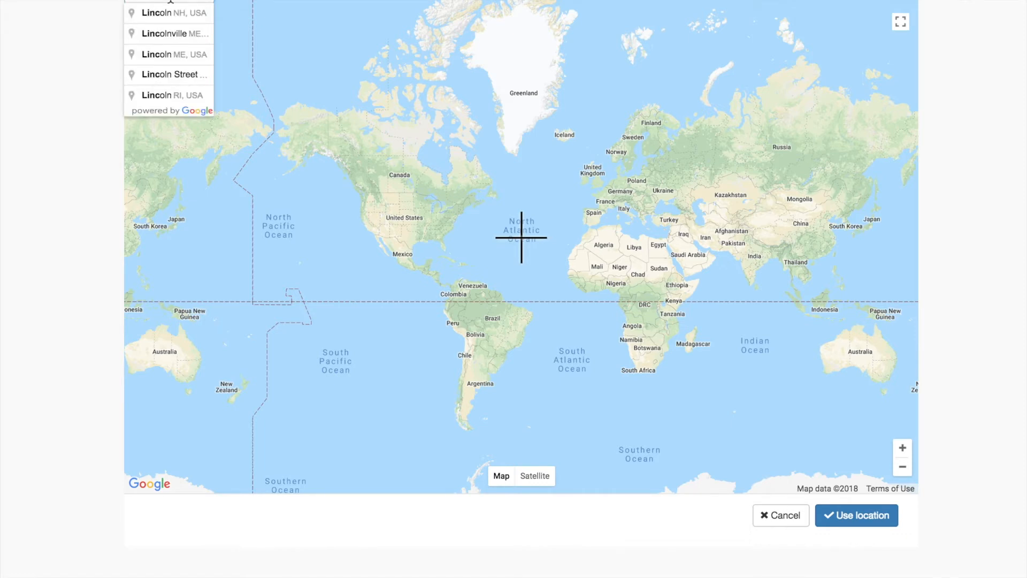
{"action": "left_click", "coordinate": [174, 36]}
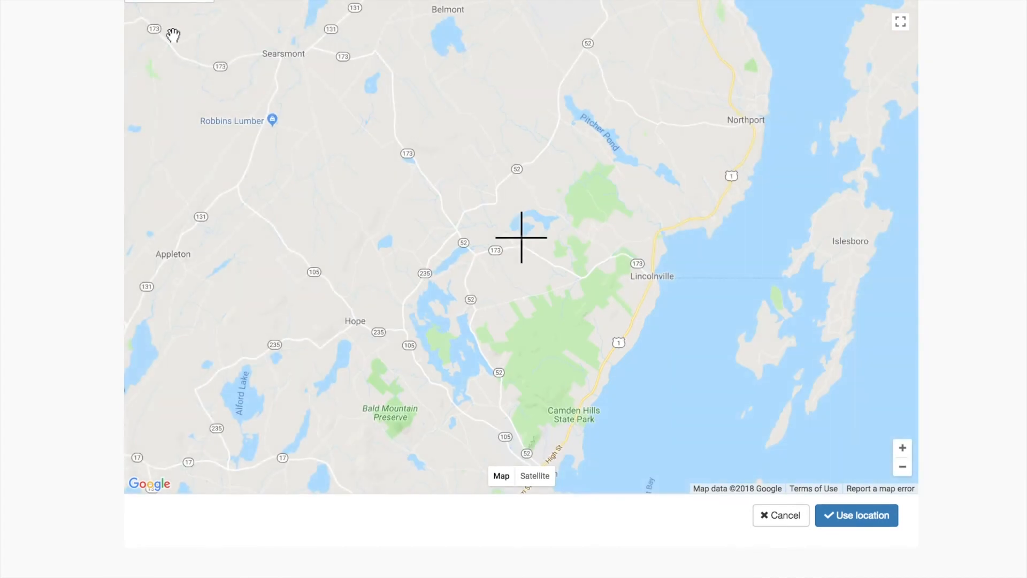
- Centre the location crosshair on the shoreline at Lincolnville Beach and use that spot as the observation's location
{"action": "left_click_drag", "start_coordinate": [700, 271], "coordinate": [560, 254]}
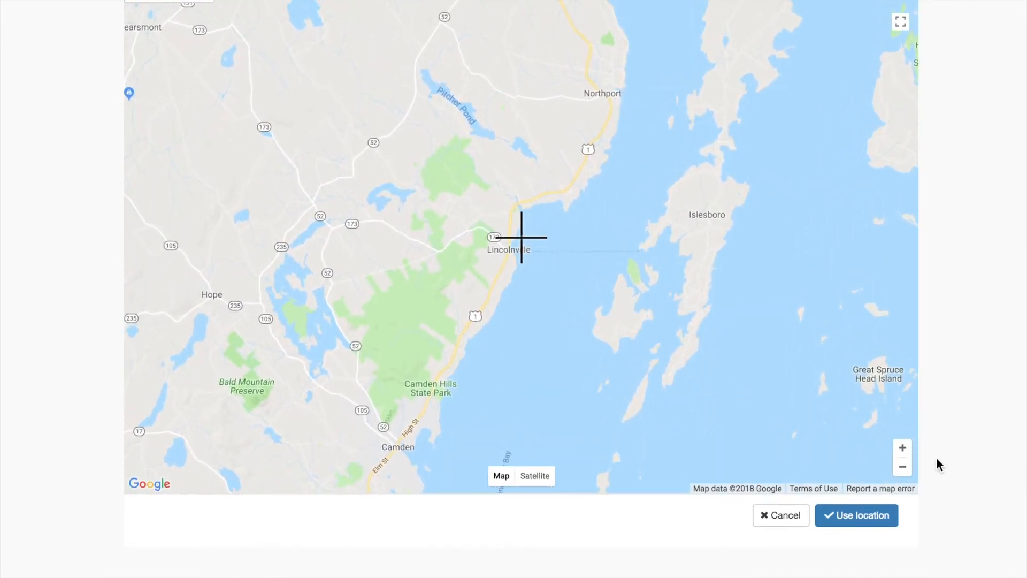
{"action": "left_click", "coordinate": [903, 449]}
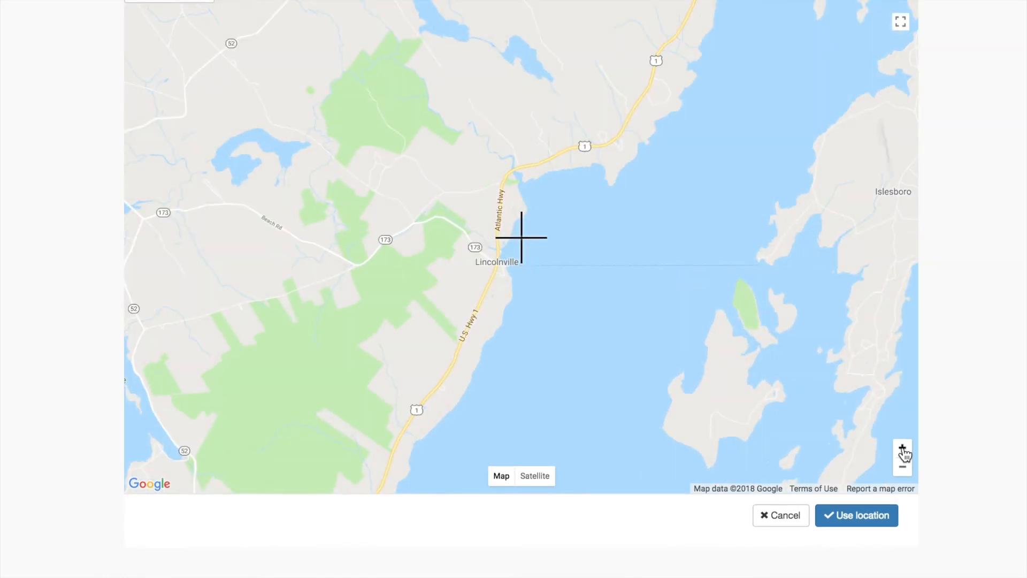
{"action": "left_click", "coordinate": [903, 450]}
{"action": "left_click", "coordinate": [903, 449]}
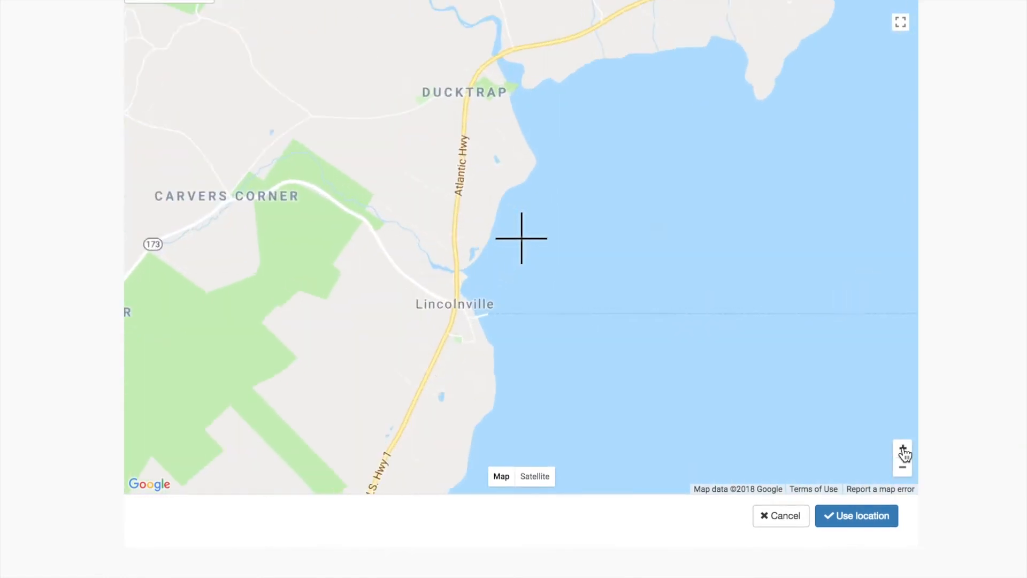
{"action": "left_click_drag", "start_coordinate": [467, 323], "coordinate": [542, 265]}
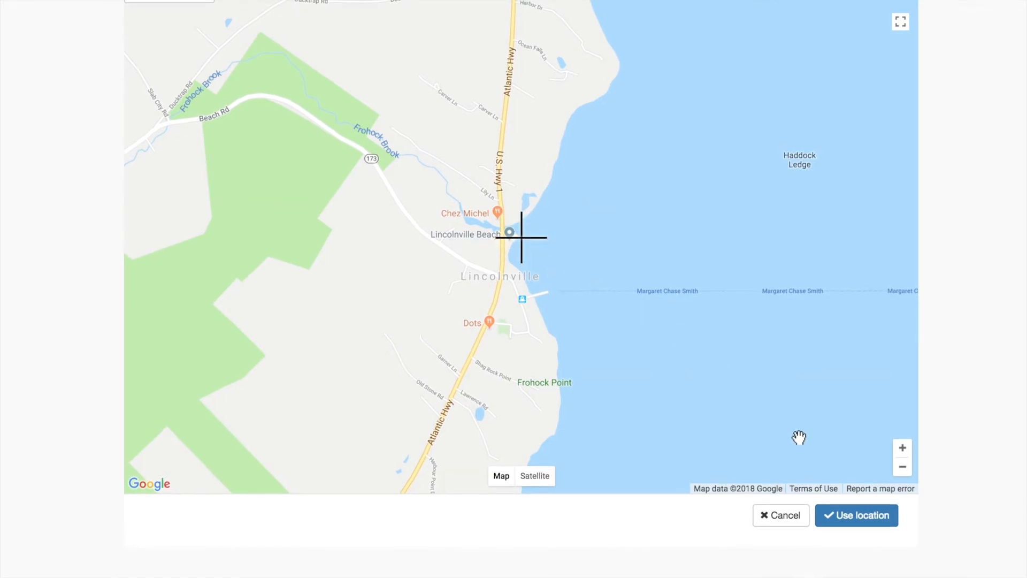
{"action": "left_click", "coordinate": [904, 453]}
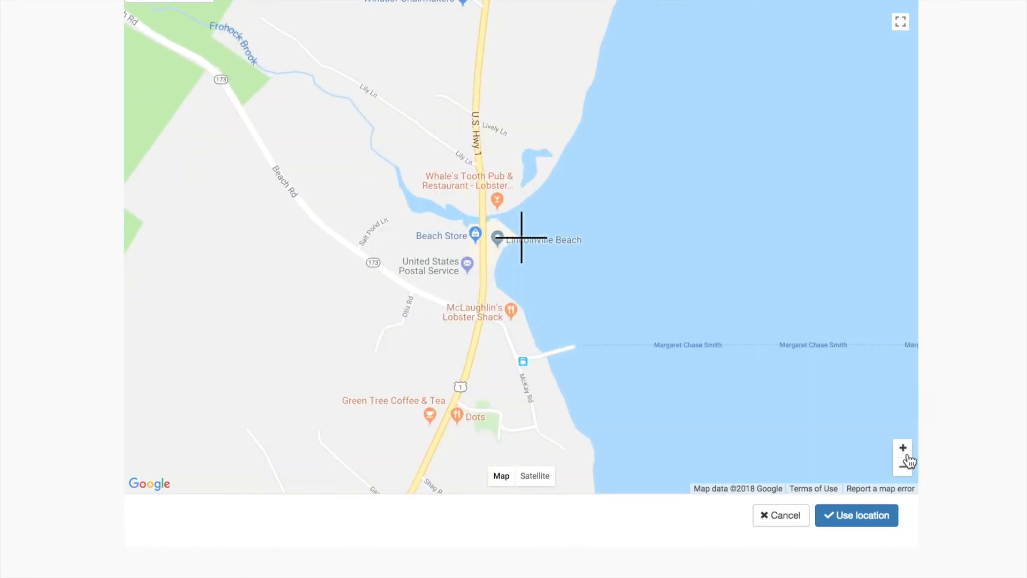
{"action": "left_click", "coordinate": [904, 453]}
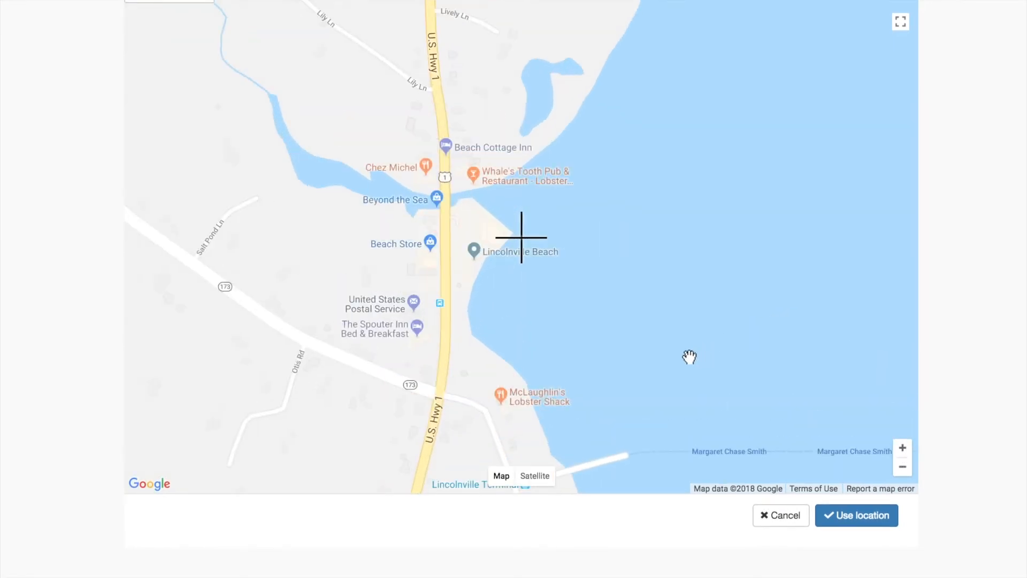
{"action": "mouse_move", "coordinate": [651, 339]}
{"action": "left_mouse_down"}
{"action": "mouse_move", "coordinate": [660, 296]}
{"action": "mouse_move", "coordinate": [645, 339]}
{"action": "mouse_move", "coordinate": [663, 348]}
{"action": "left_mouse_up"}
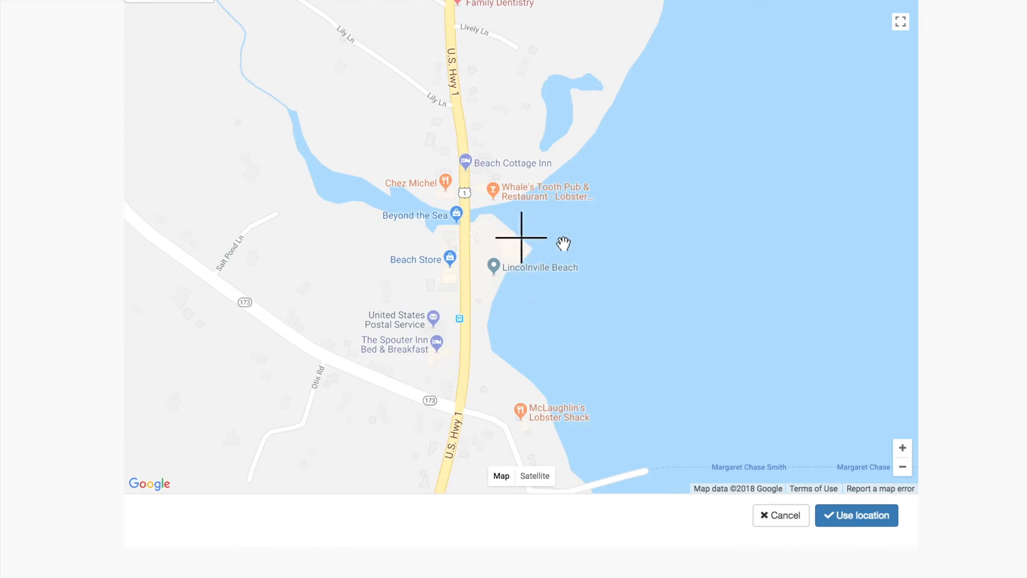
{"action": "left_click_drag", "start_coordinate": [533, 251], "coordinate": [535, 249]}
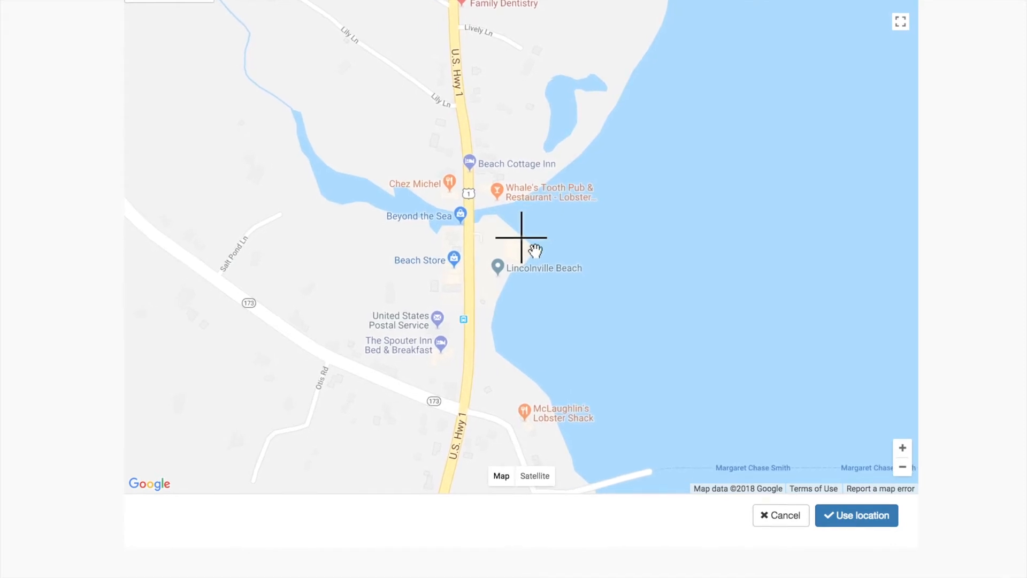
{"action": "left_click", "coordinate": [851, 521]}
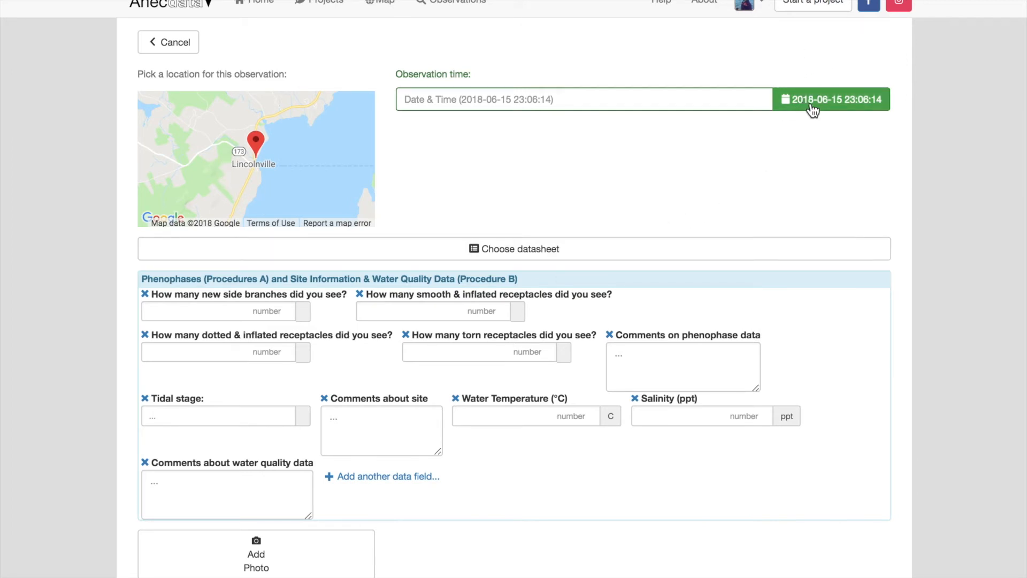
- Set the observation's date and time to June 9, 2018 at 11:00 AM
{"action": "left_click", "coordinate": [830, 110]}
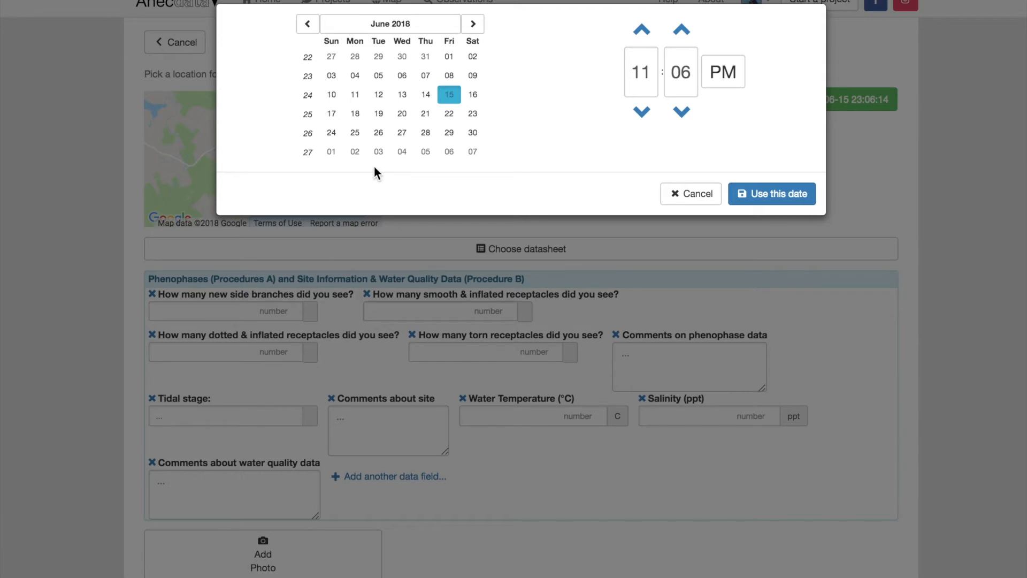
{"action": "left_click", "coordinate": [472, 75]}
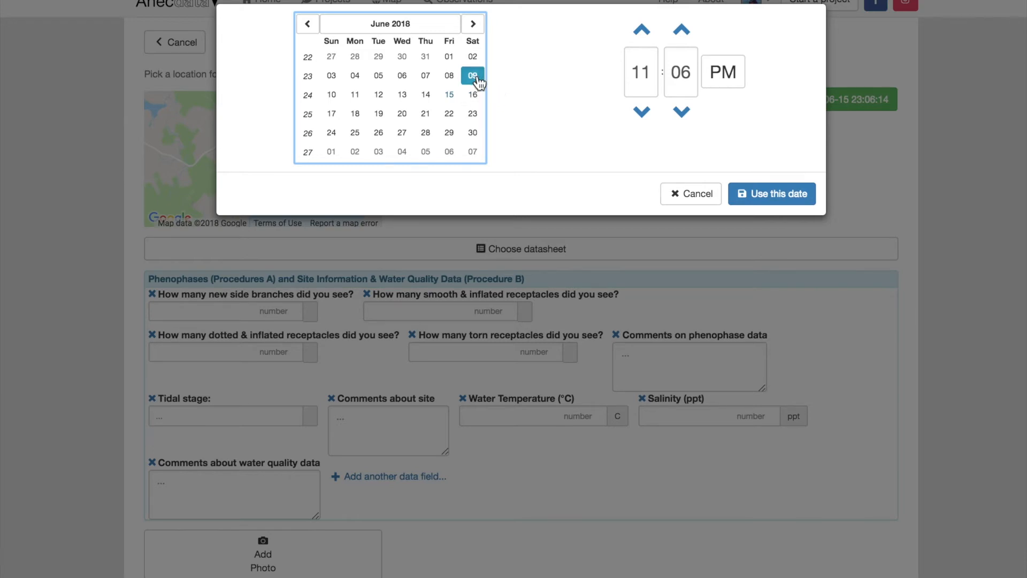
{"action": "left_click", "coordinate": [722, 82]}
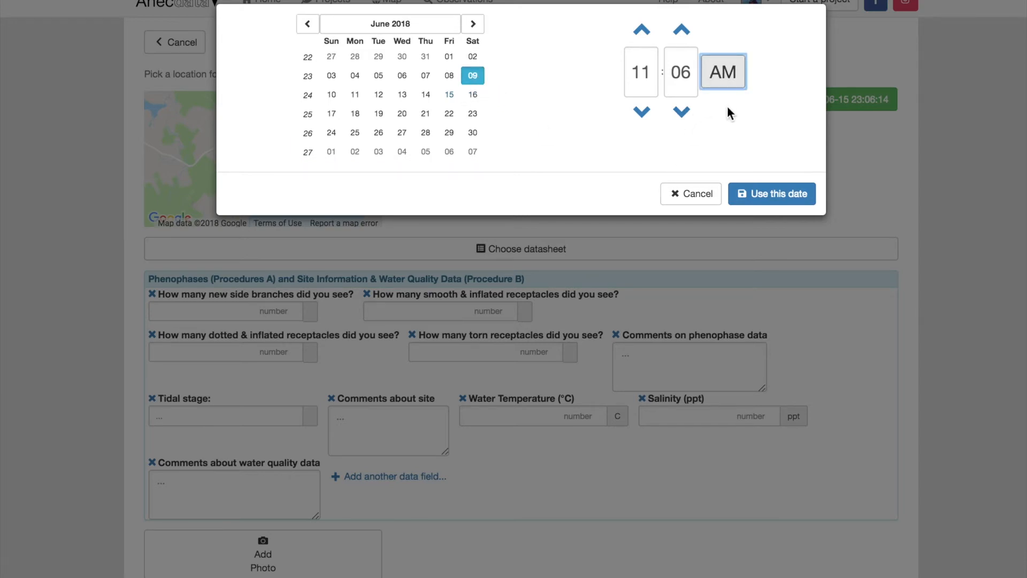
{"action": "left_click", "coordinate": [682, 113]}
{"action": "left_click", "coordinate": [682, 113]}
{"action": "left_click", "coordinate": [682, 113]}
{"action": "left_click", "coordinate": [681, 113]}
{"action": "left_click", "coordinate": [682, 113]}
{"action": "left_click", "coordinate": [681, 113]}
{"action": "left_click", "coordinate": [682, 113]}
{"action": "left_click", "coordinate": [711, 153]}
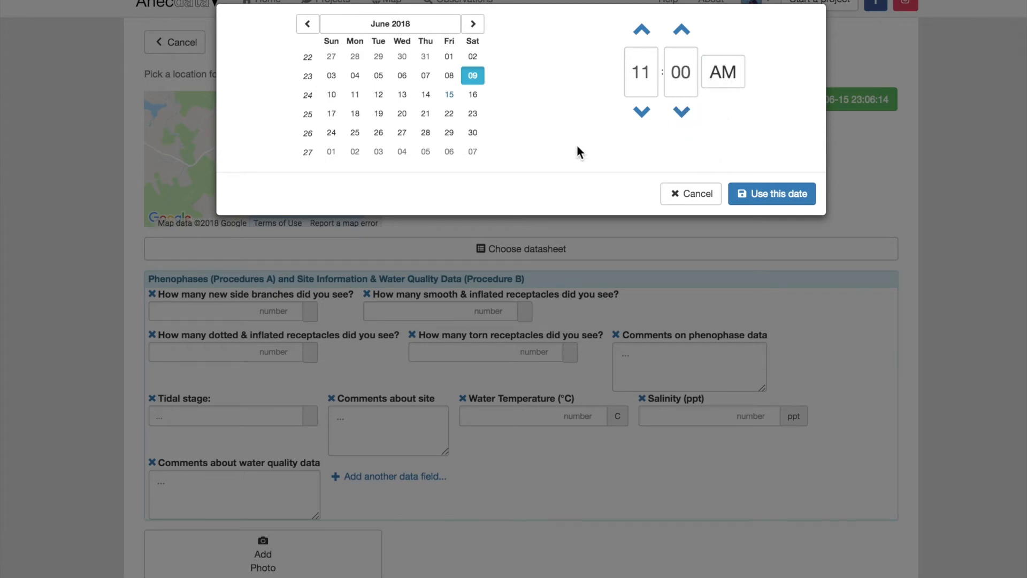
{"action": "left_click", "coordinate": [773, 197]}
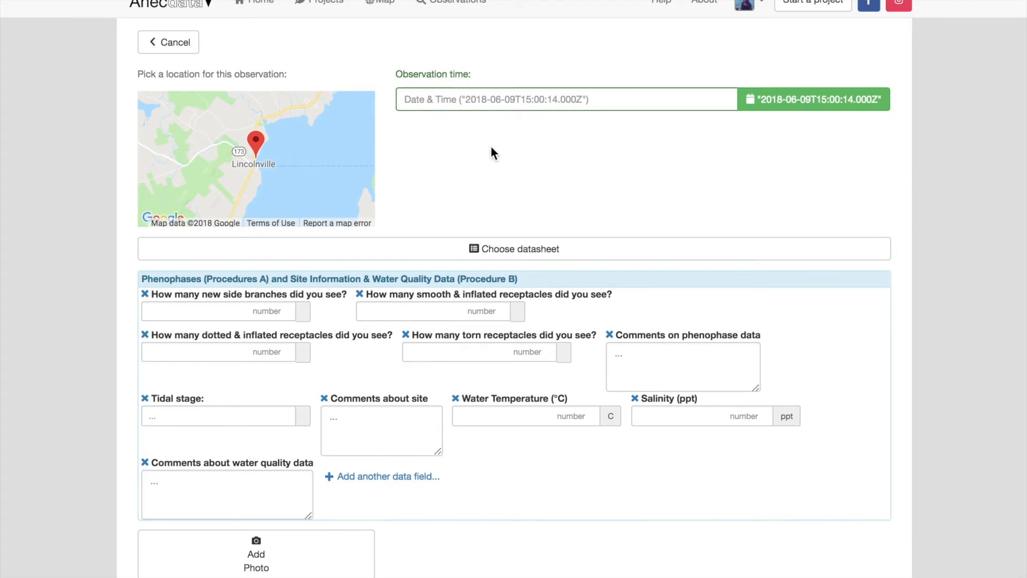
- Examine the Procedures A & B datasheet's phenophase, site and water quality fields, including the comment boxes, photo option and further notes
{"action": "scroll", "coordinate": [491, 152], "scroll_direction": "down", "scroll_amount": 3}
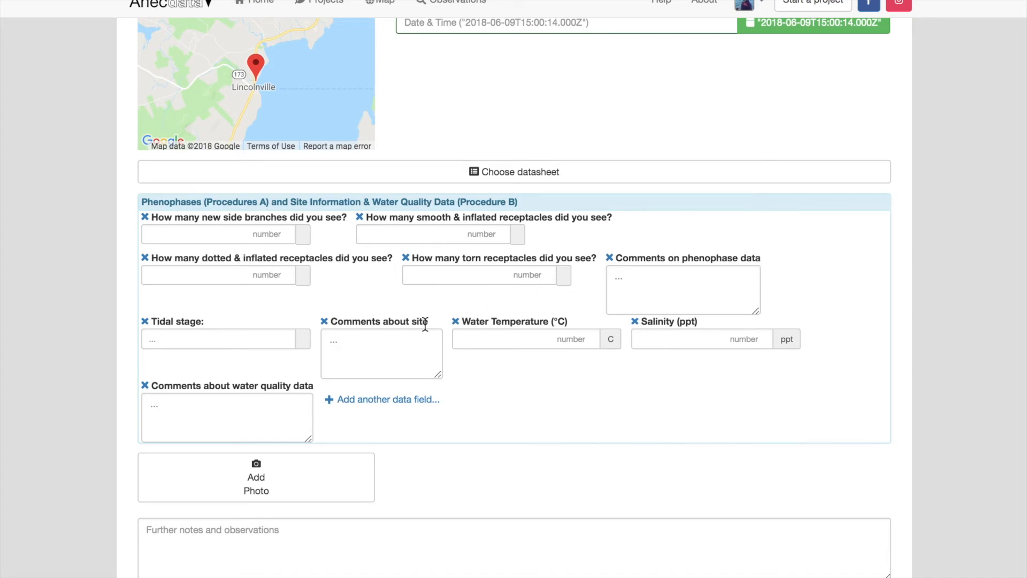
{"action": "left_click_drag", "start_coordinate": [430, 323], "coordinate": [330, 324]}
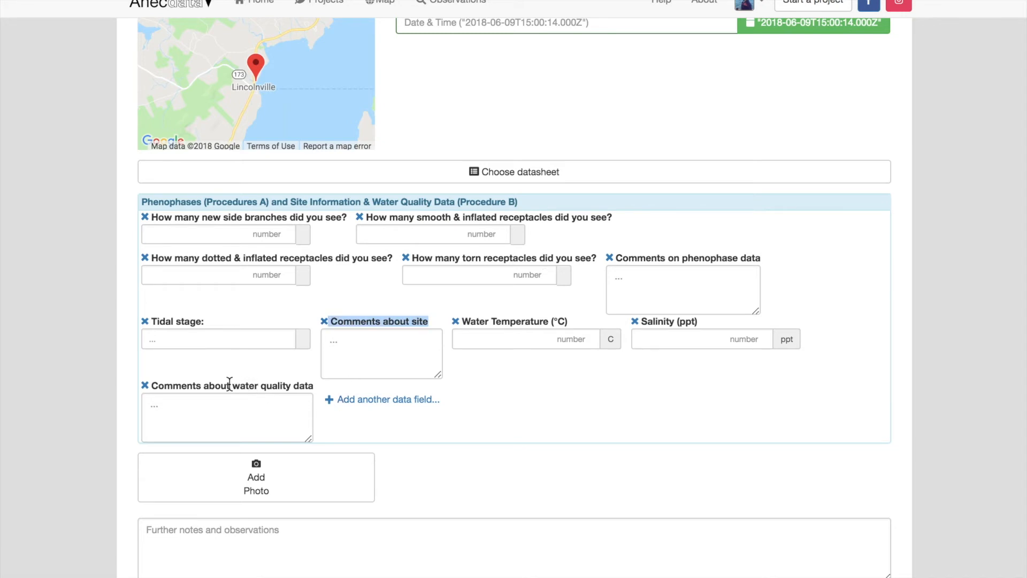
{"action": "left_click_drag", "start_coordinate": [196, 386], "coordinate": [316, 387]}
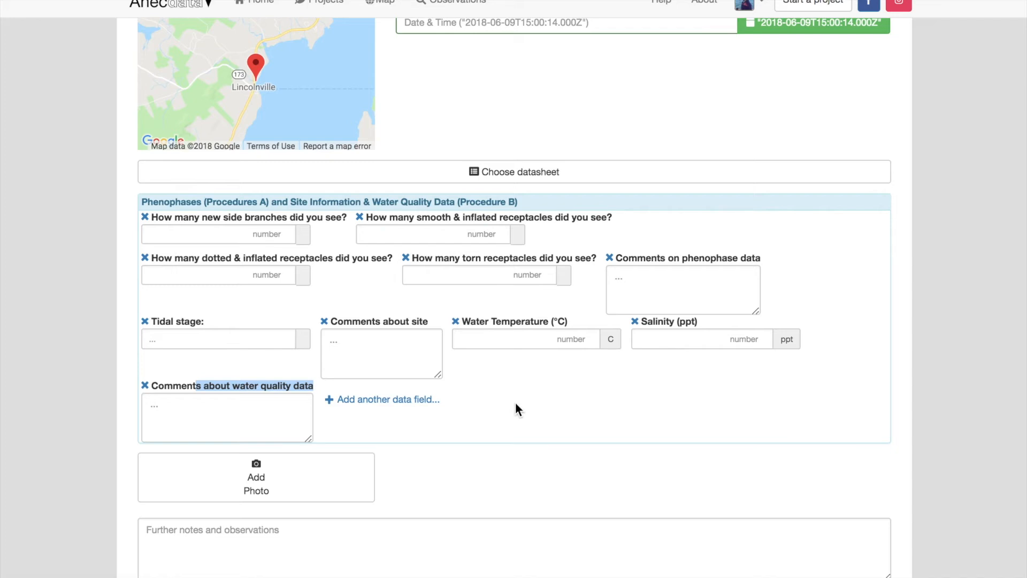
{"action": "scroll", "coordinate": [516, 410], "scroll_direction": "down", "scroll_amount": 1}
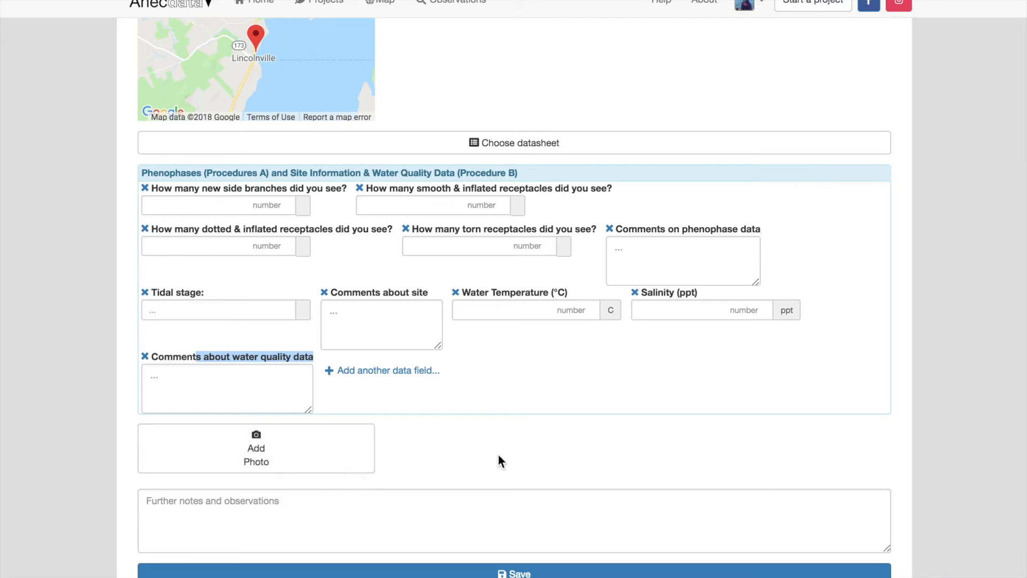
{"action": "left_click", "coordinate": [563, 377]}
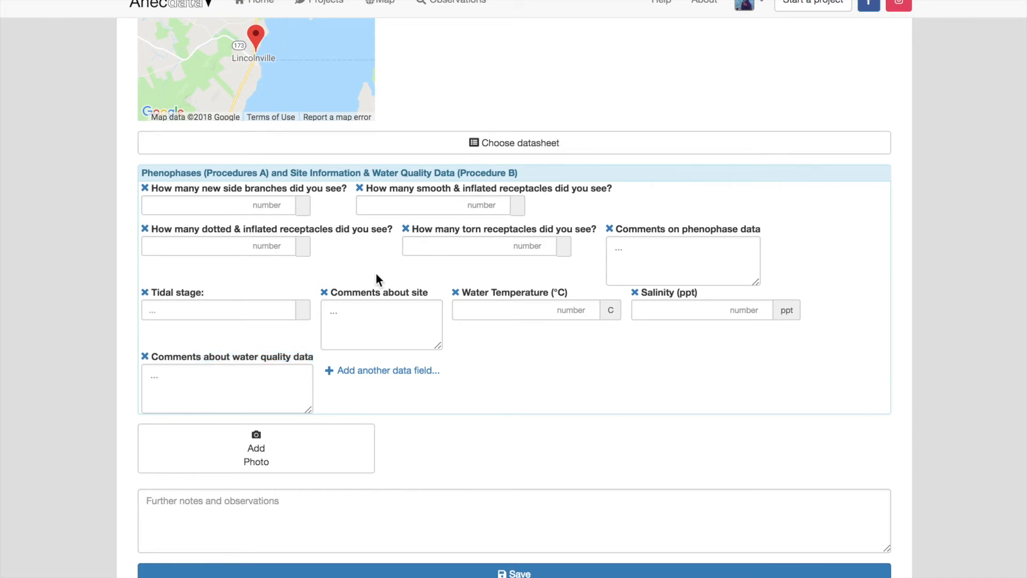
{"action": "left_click", "coordinate": [252, 249]}
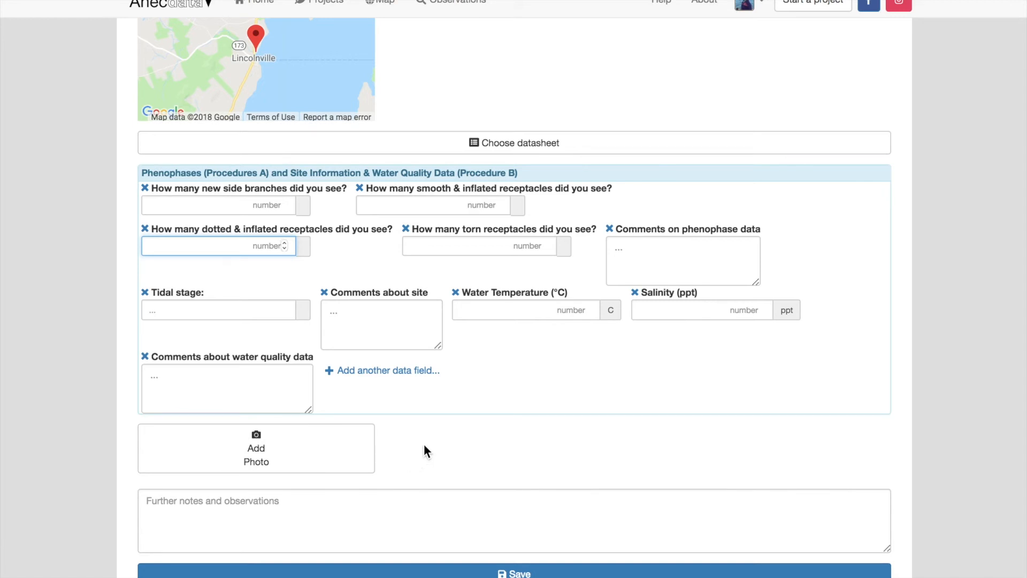
{"action": "left_click", "coordinate": [230, 500]}
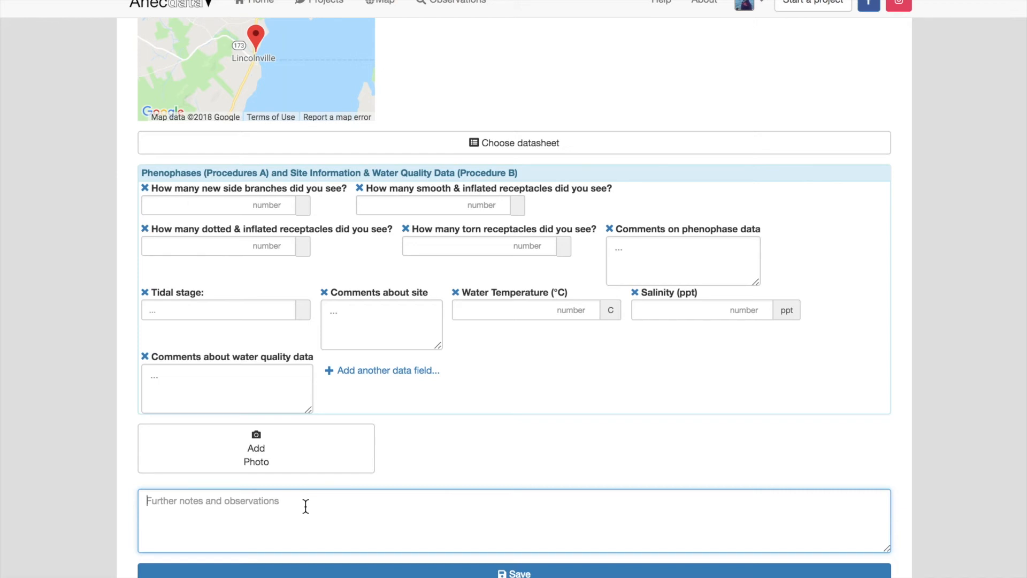
{"action": "left_click", "coordinate": [535, 575]}
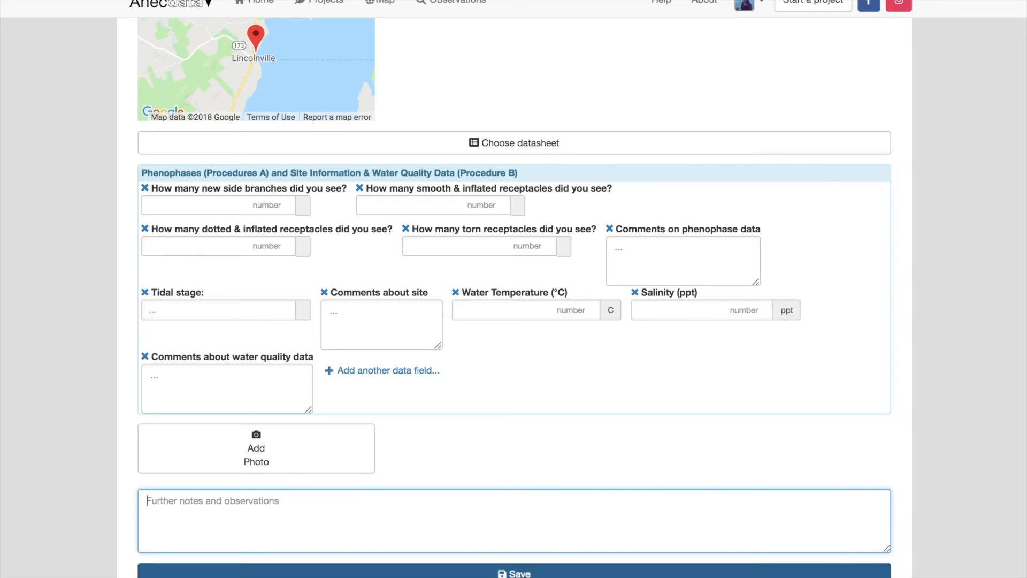
{"action": "scroll", "coordinate": [513, 375], "scroll_direction": "down", "scroll_amount": 1}
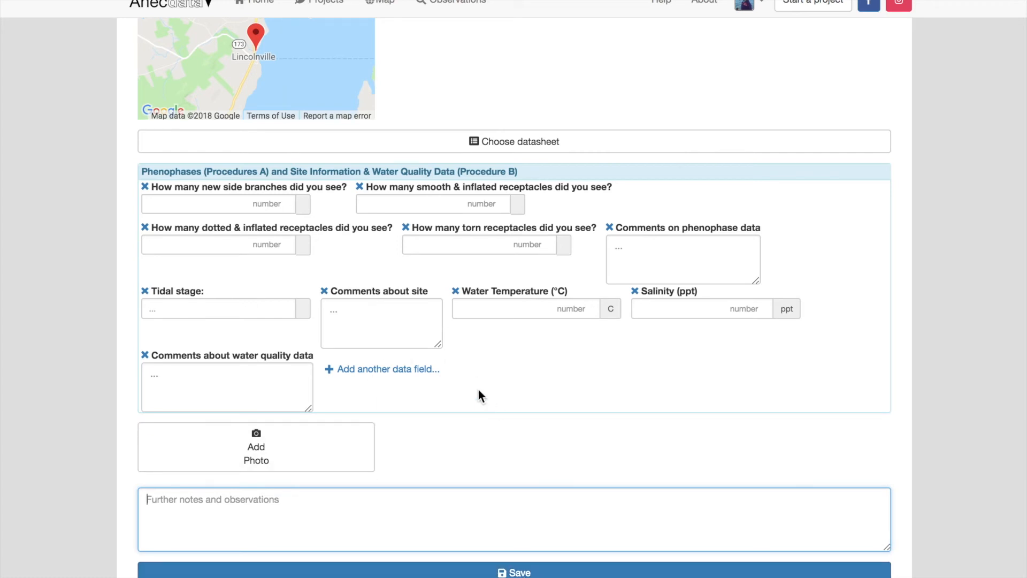
- Switch the observation's datasheet to Rockweed Procedures B & C
{"action": "scroll", "coordinate": [478, 390], "scroll_direction": "up", "scroll_amount": 3}
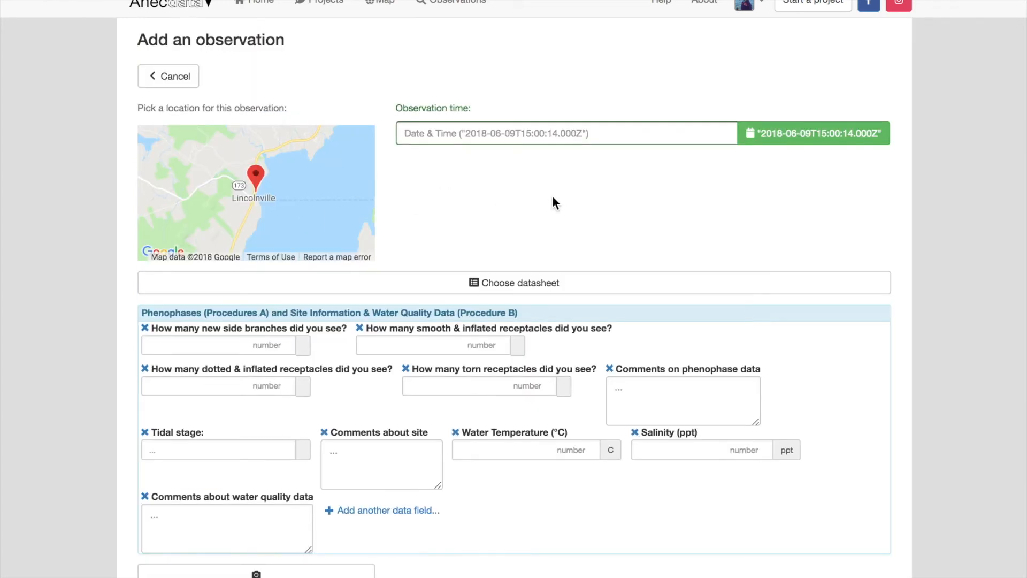
{"action": "left_click", "coordinate": [516, 278]}
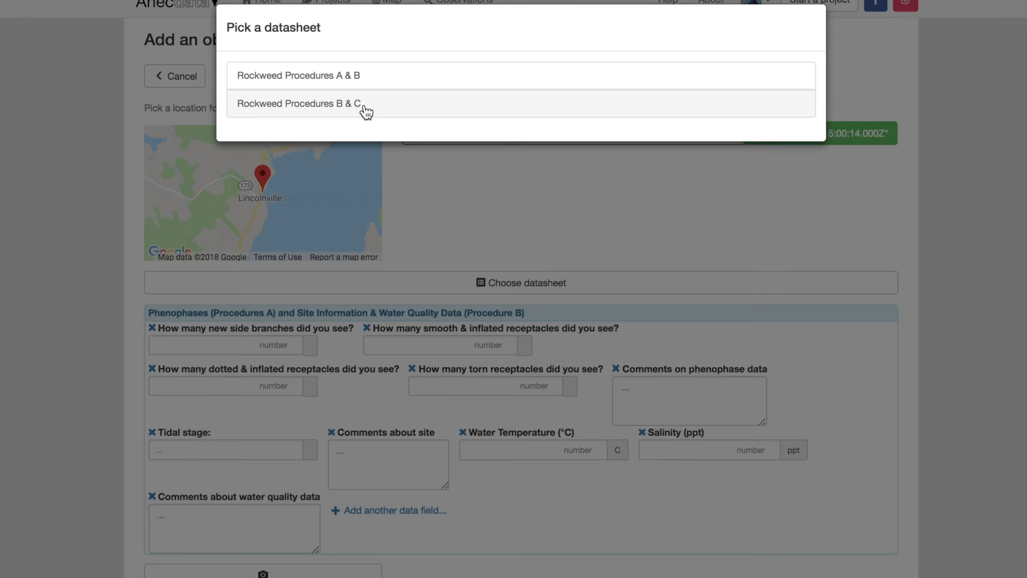
{"action": "left_click", "coordinate": [366, 108]}
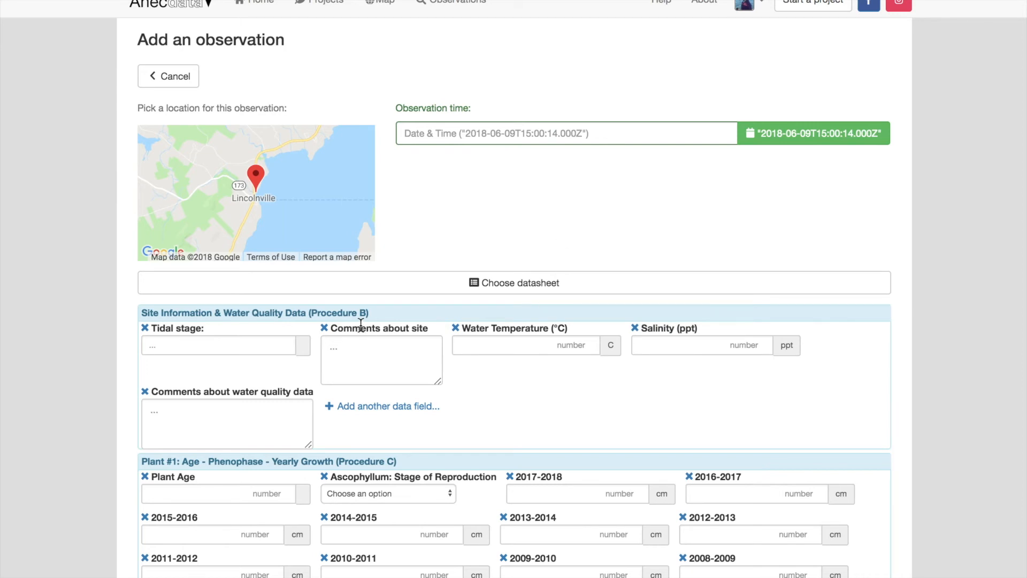
- Examine the Procedure B site and water quality fields and the Procedure C yearly growth sections for Plant #1 and Plant #2
{"action": "scroll", "coordinate": [359, 325], "scroll_direction": "down", "scroll_amount": 2}
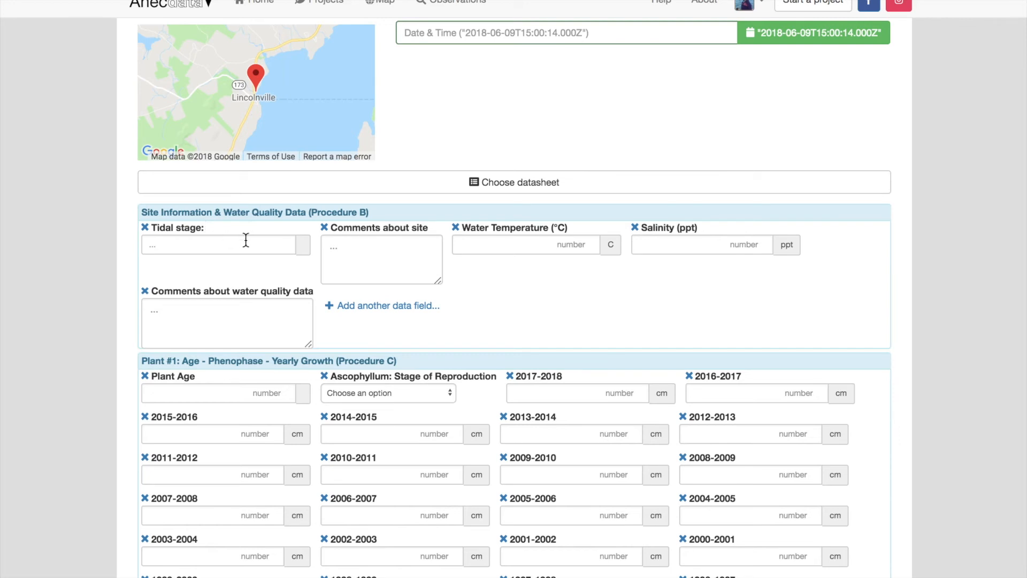
{"action": "scroll", "coordinate": [345, 281], "scroll_direction": "down", "scroll_amount": 3}
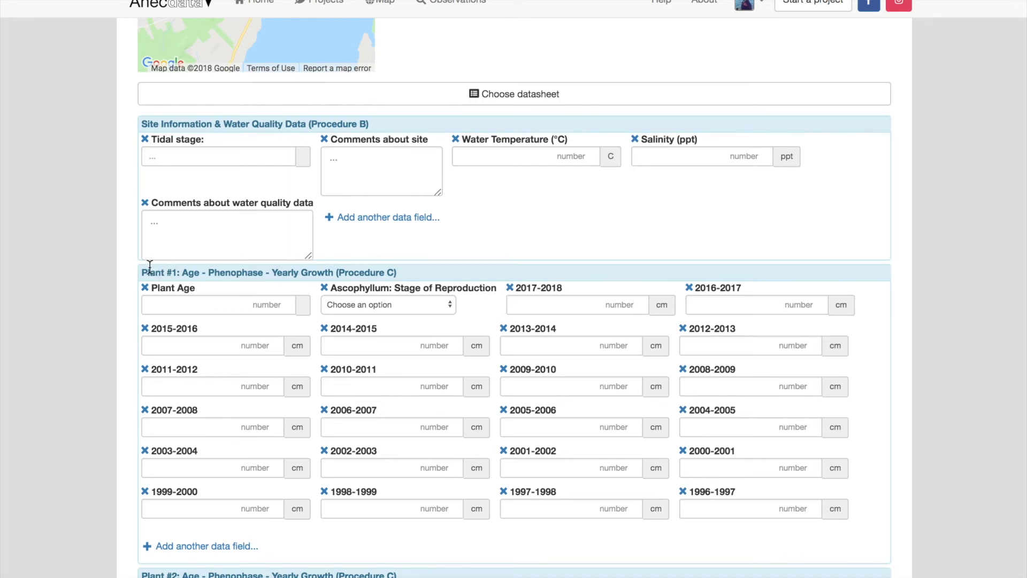
{"action": "left_click_drag", "start_coordinate": [142, 272], "coordinate": [177, 273]}
{"action": "left_click", "coordinate": [481, 304]}
{"action": "scroll", "coordinate": [248, 399], "scroll_direction": "down", "scroll_amount": 2}
{"action": "scroll", "coordinate": [246, 400], "scroll_direction": "down", "scroll_amount": 5}
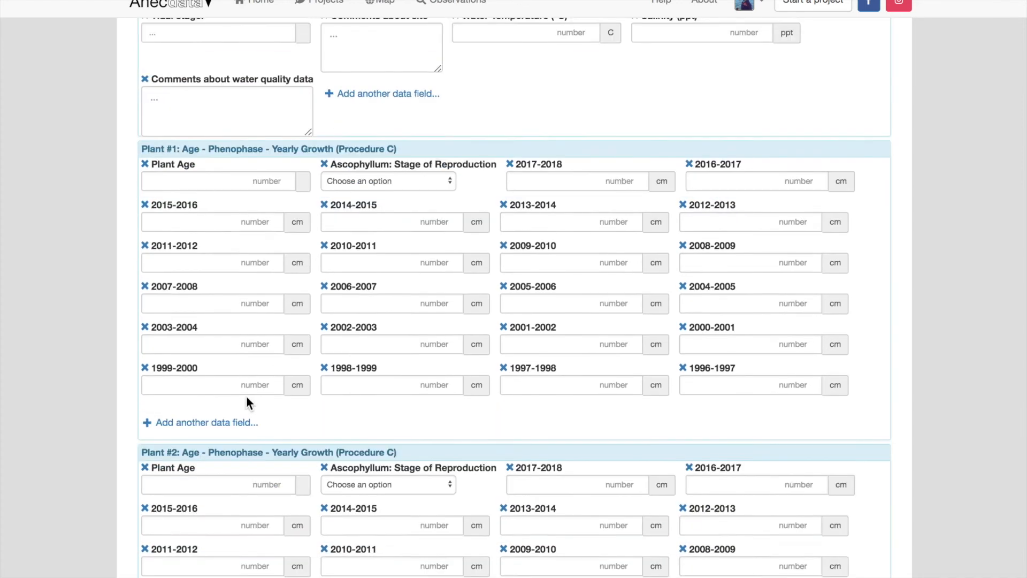
{"action": "left_click_drag", "start_coordinate": [143, 348], "coordinate": [187, 353]}
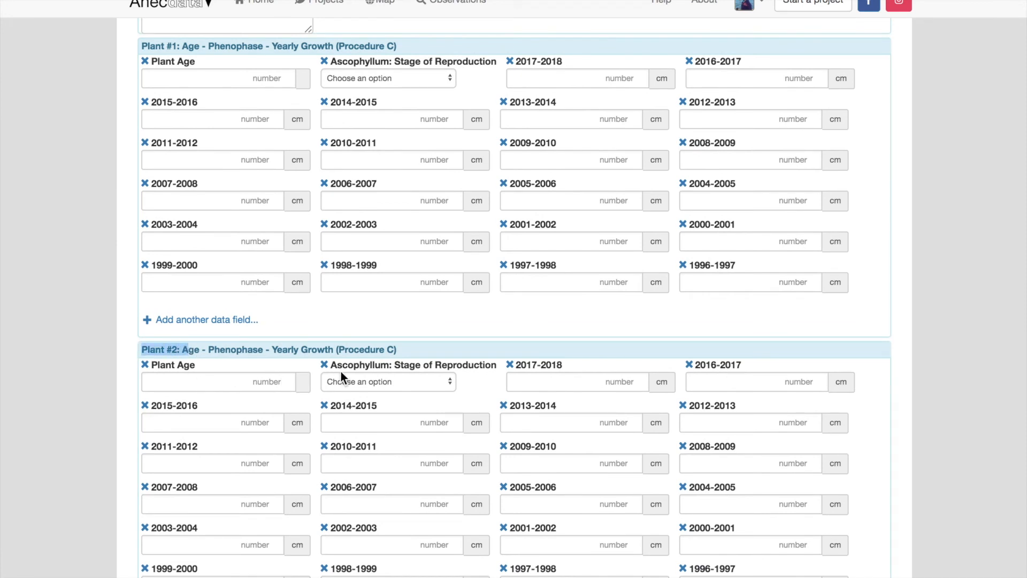
- Examine the Procedure C yearly growth fields for Plants #1 through #10, plus the general comments, photo option and further notes
{"action": "scroll", "coordinate": [341, 370], "scroll_direction": "up", "scroll_amount": 3}
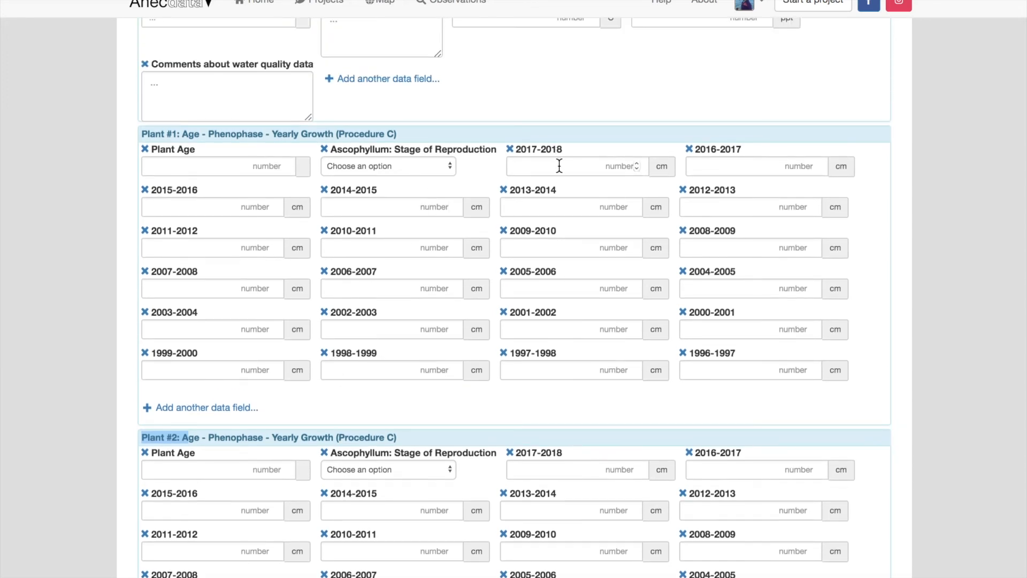
{"action": "left_click", "coordinate": [559, 166]}
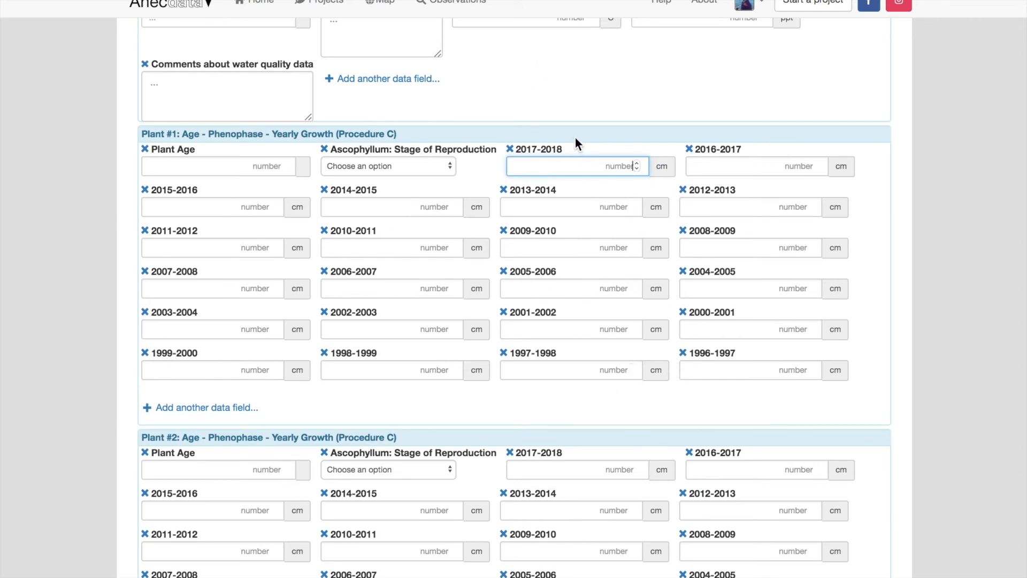
{"action": "scroll", "coordinate": [575, 137], "scroll_direction": "up", "scroll_amount": 1}
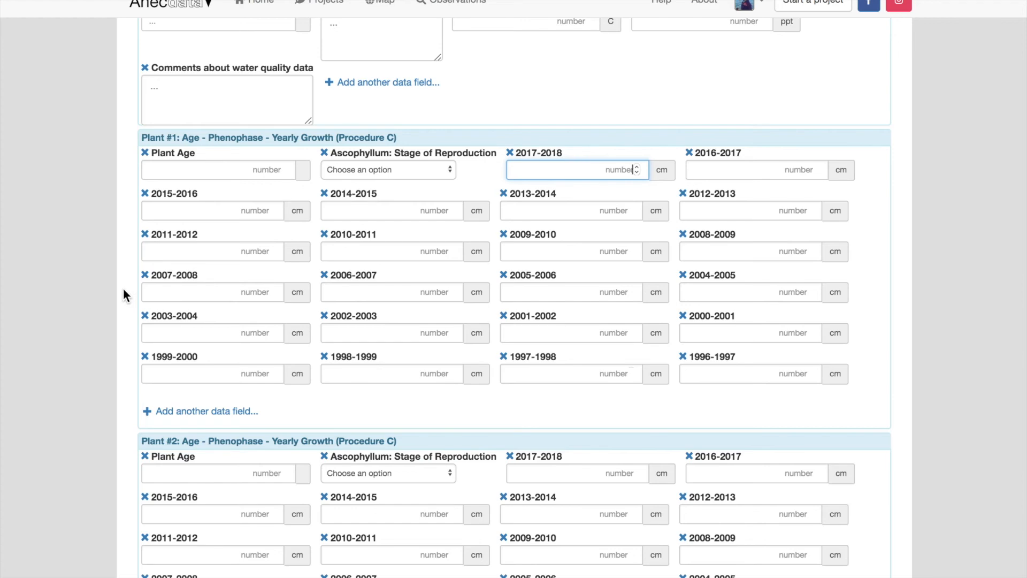
{"action": "scroll", "coordinate": [123, 289], "scroll_direction": "down", "scroll_amount": 7}
{"action": "scroll", "coordinate": [124, 291], "scroll_direction": "down", "scroll_amount": 3}
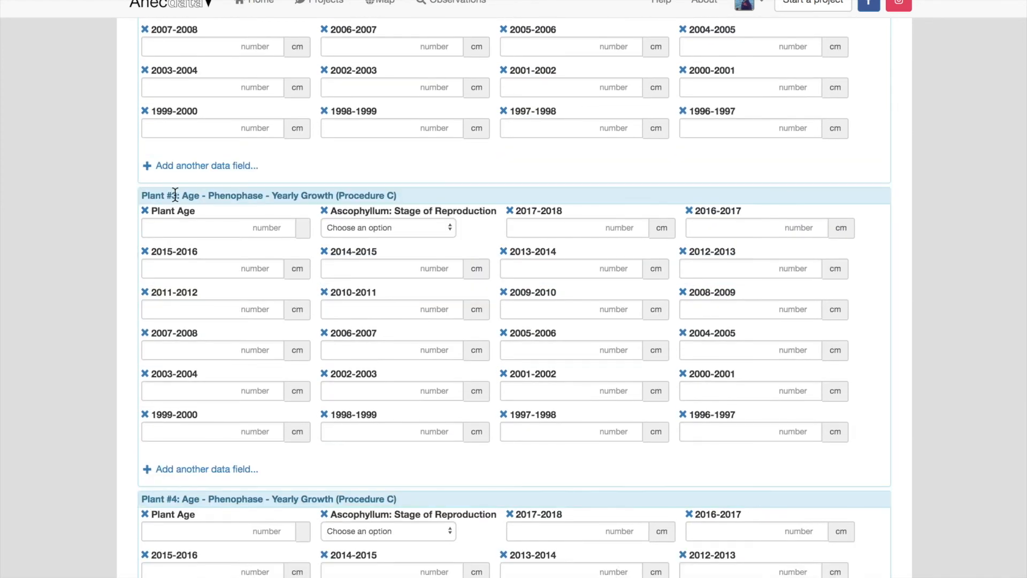
{"action": "scroll", "coordinate": [127, 278], "scroll_direction": "down", "scroll_amount": 7}
{"action": "scroll", "coordinate": [127, 276], "scroll_direction": "down", "scroll_amount": 12}
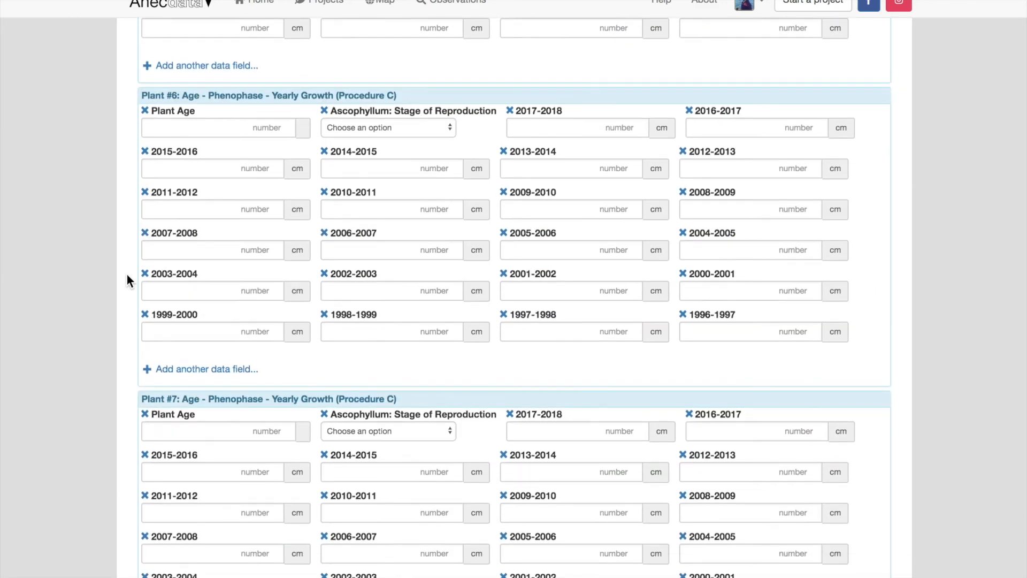
{"action": "scroll", "coordinate": [126, 274], "scroll_direction": "down", "scroll_amount": 15}
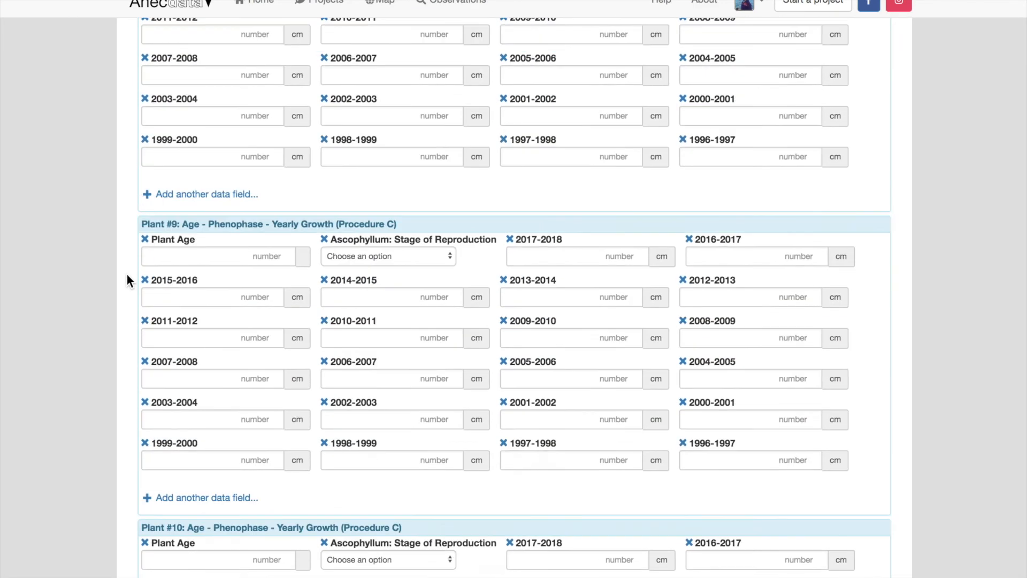
{"action": "scroll", "coordinate": [127, 275], "scroll_direction": "down", "scroll_amount": 9}
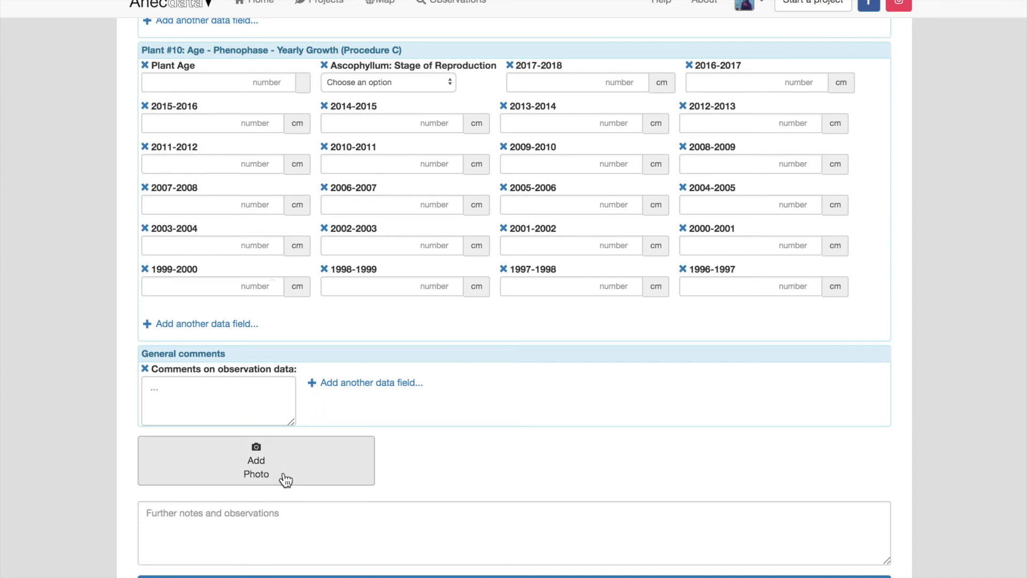
{"action": "scroll", "coordinate": [426, 442], "scroll_direction": "down", "scroll_amount": 1}
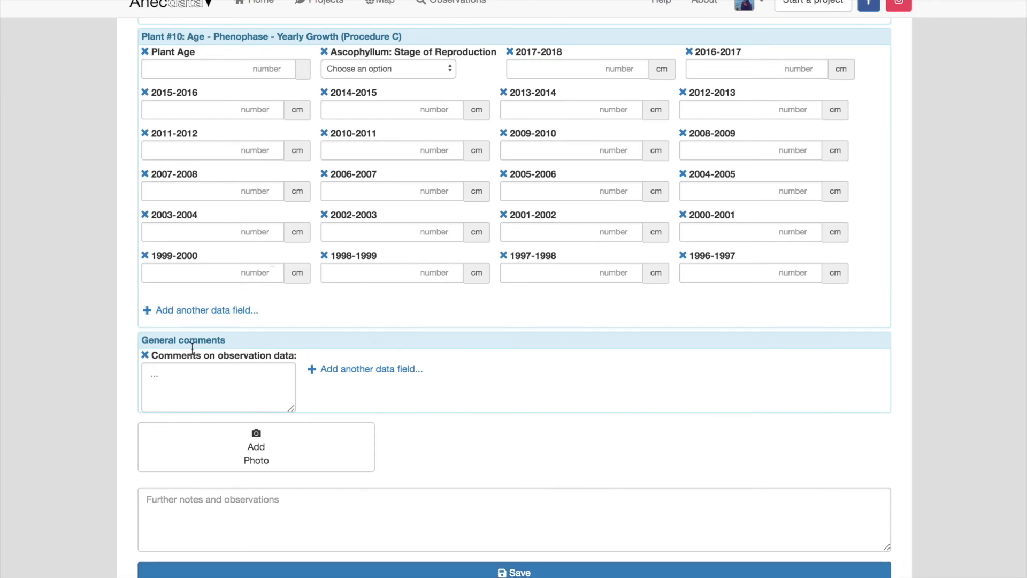
- Cancel the new observation without saving and return to the Coastal SOS Monitoring project page
{"action": "scroll", "coordinate": [73, 325], "scroll_direction": "up", "scroll_amount": 3}
{"action": "scroll", "coordinate": [75, 325], "scroll_direction": "up", "scroll_amount": 20}
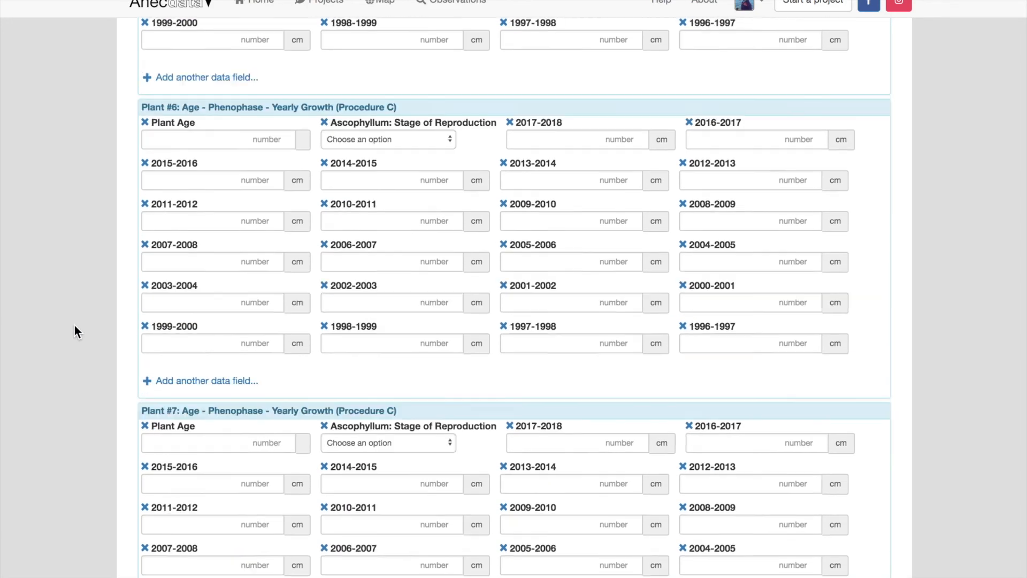
{"action": "scroll", "coordinate": [75, 325], "scroll_direction": "up", "scroll_amount": 20}
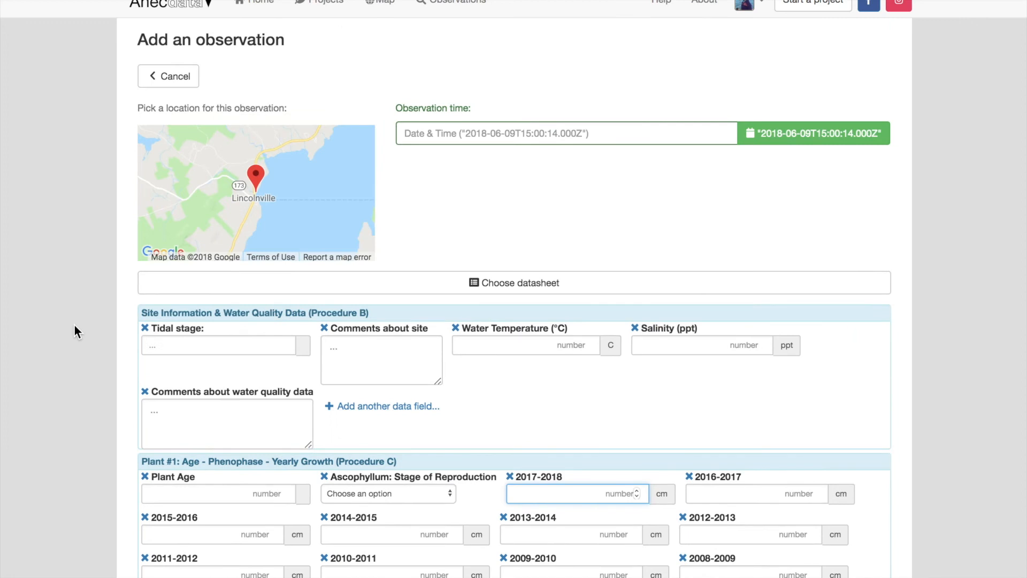
{"action": "left_click", "coordinate": [180, 79]}
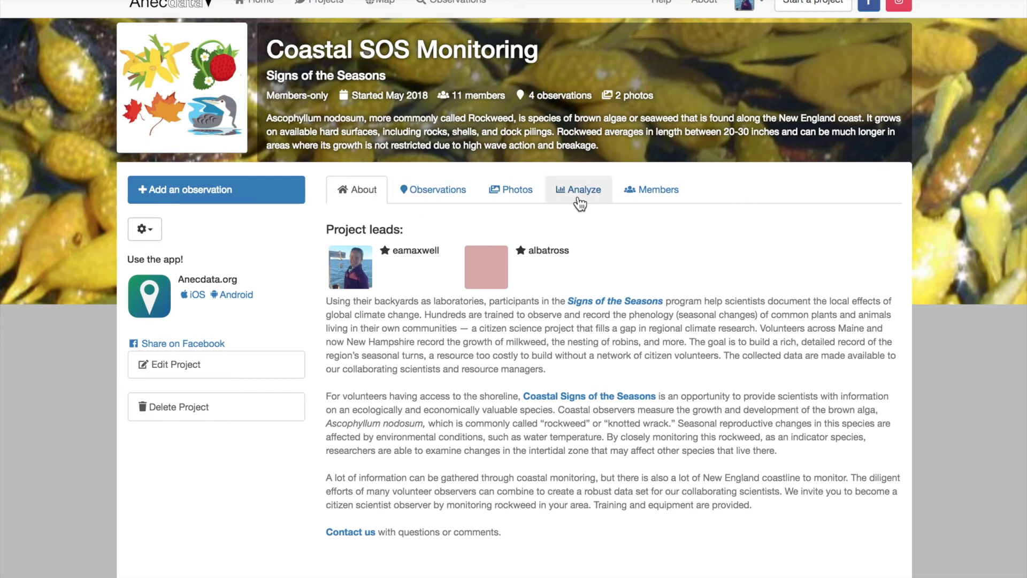
- Browse the project's observations and open the full record of the one collected on Jun 9, 2018
{"action": "left_click", "coordinate": [425, 190]}
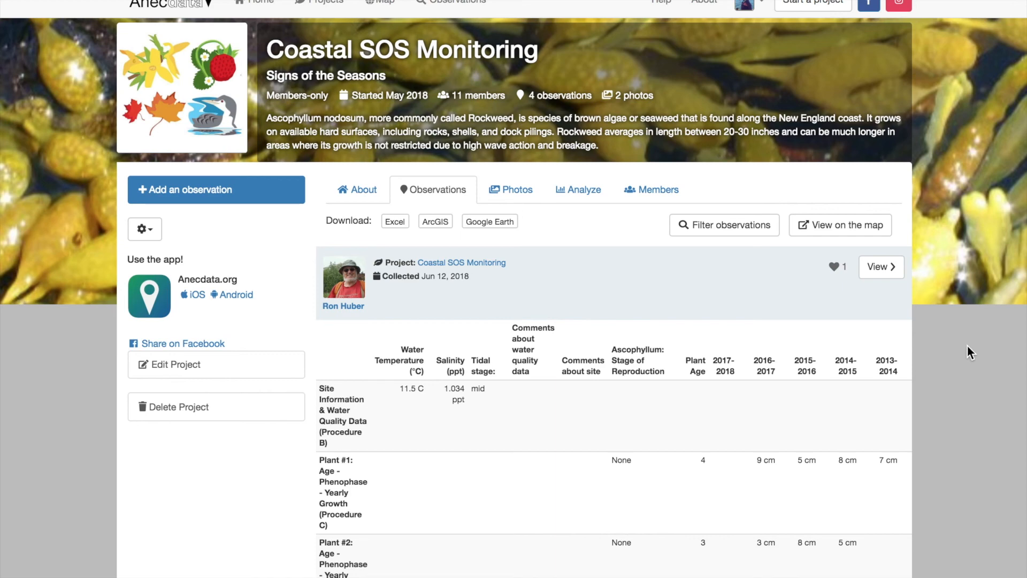
{"action": "scroll", "coordinate": [968, 345], "scroll_direction": "down", "scroll_amount": 5}
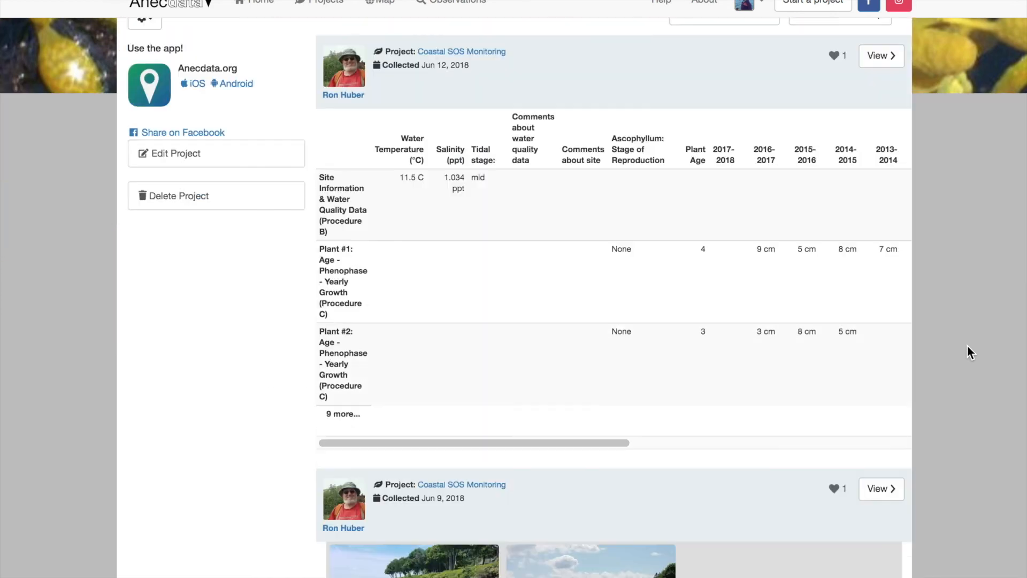
{"action": "scroll", "coordinate": [967, 346], "scroll_direction": "down", "scroll_amount": 5}
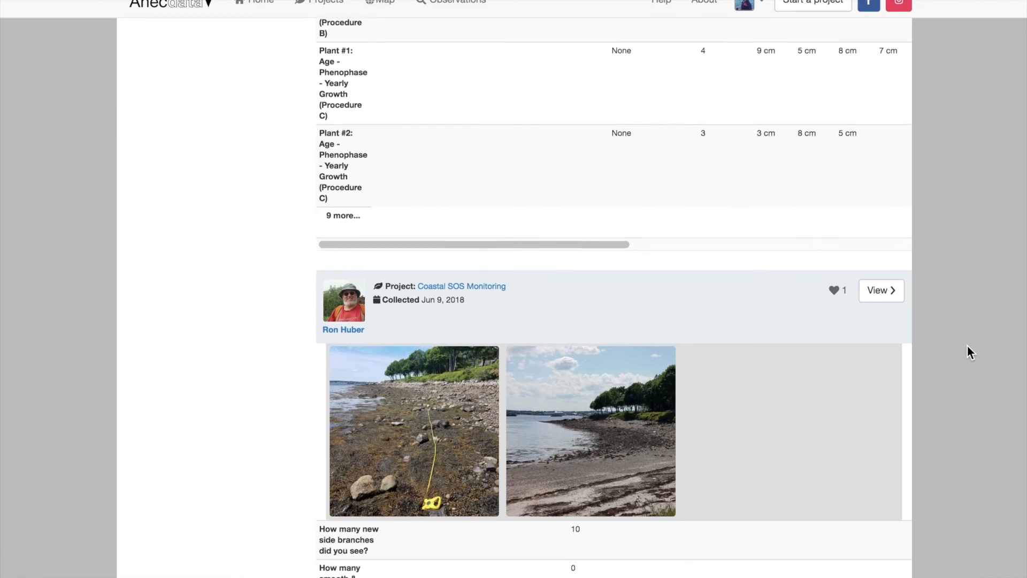
{"action": "scroll", "coordinate": [967, 345], "scroll_direction": "down", "scroll_amount": 2}
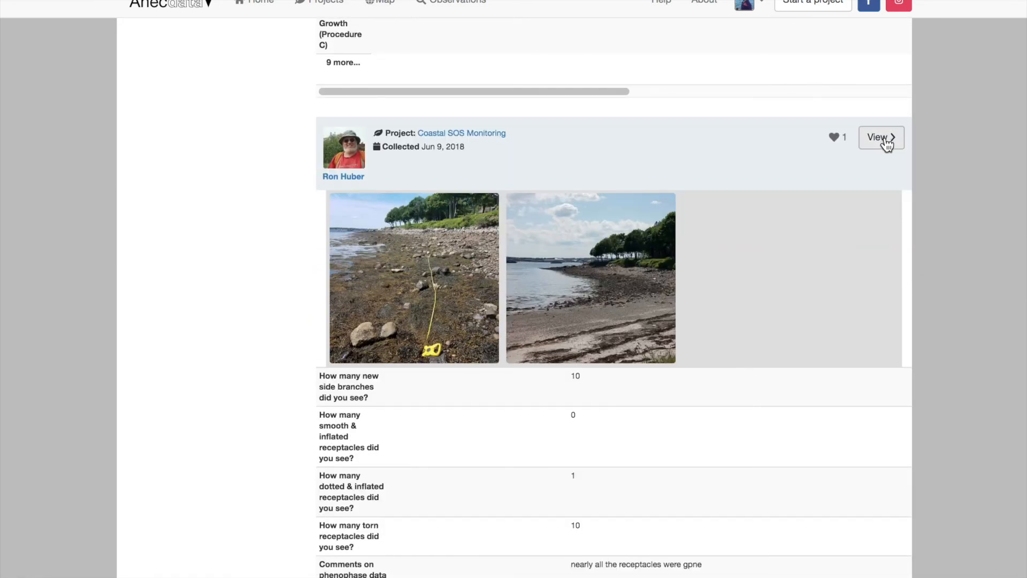
{"action": "left_click", "coordinate": [883, 139]}
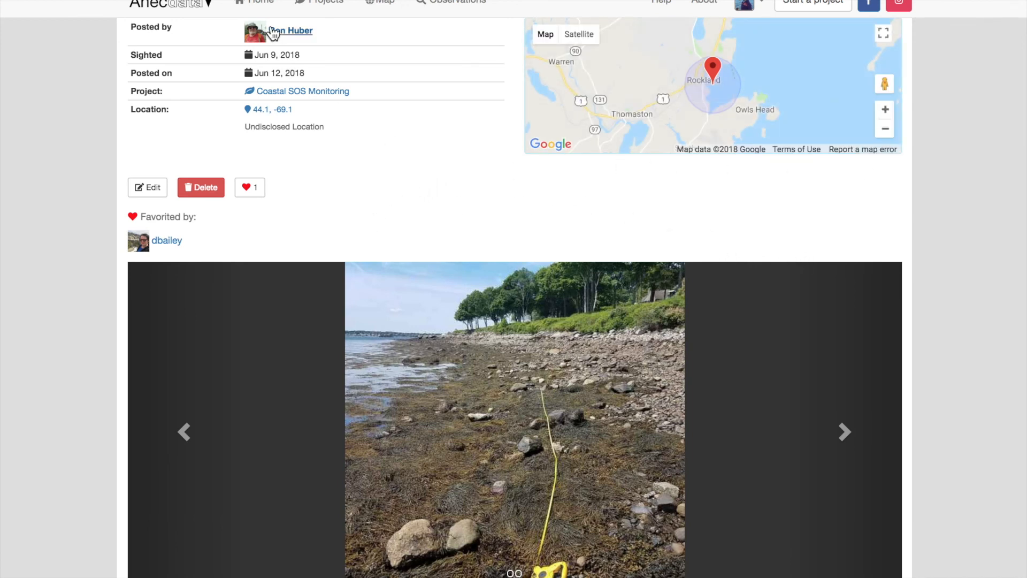
- Examine the observation's second photo, its phenophase and water quality data, and the comments on it
{"action": "scroll", "coordinate": [790, 344], "scroll_direction": "down", "scroll_amount": 3}
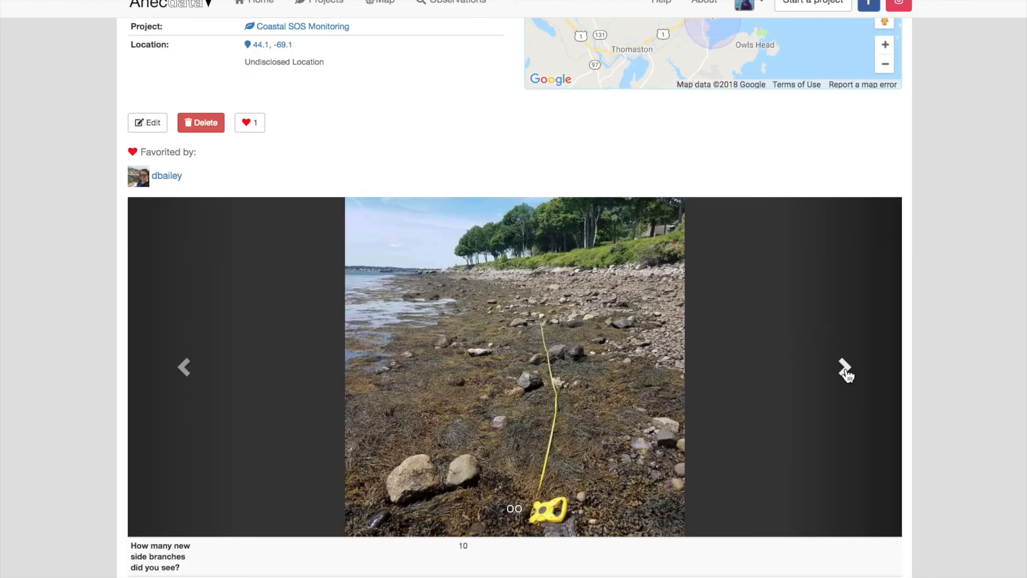
{"action": "left_click", "coordinate": [845, 369]}
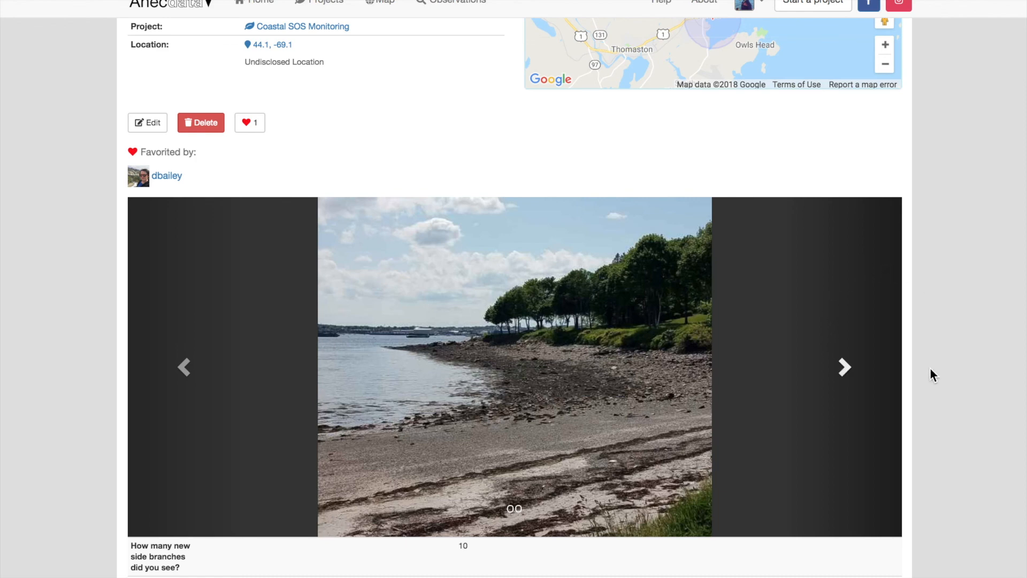
{"action": "scroll", "coordinate": [931, 373], "scroll_direction": "down", "scroll_amount": 10}
{"action": "scroll", "coordinate": [929, 368], "scroll_direction": "down", "scroll_amount": 5}
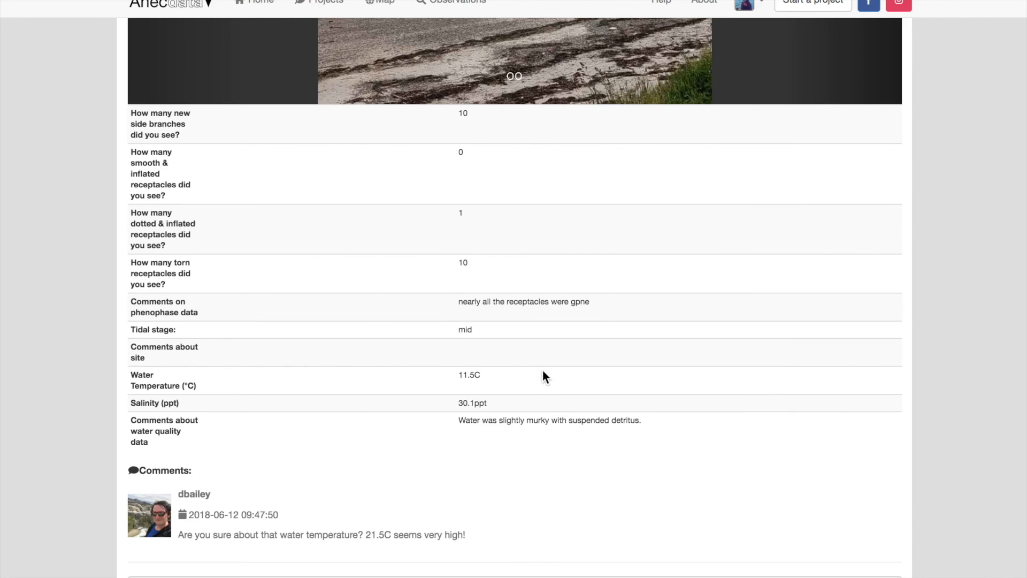
- Return from the observation to the Coastal SOS Monitoring project and view its photos
{"action": "scroll", "coordinate": [542, 371], "scroll_direction": "up", "scroll_amount": 10}
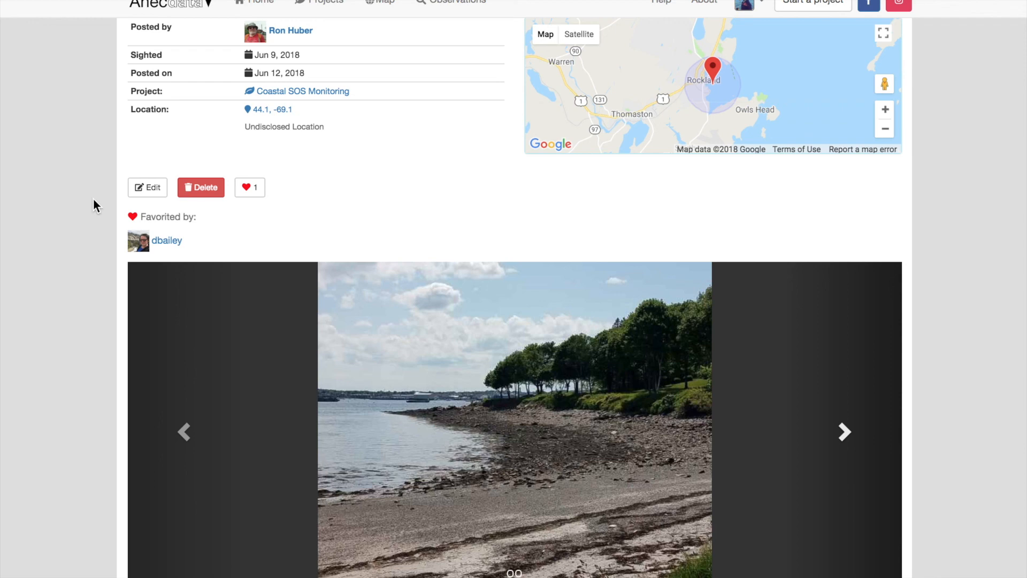
{"action": "left_click", "coordinate": [313, 92]}
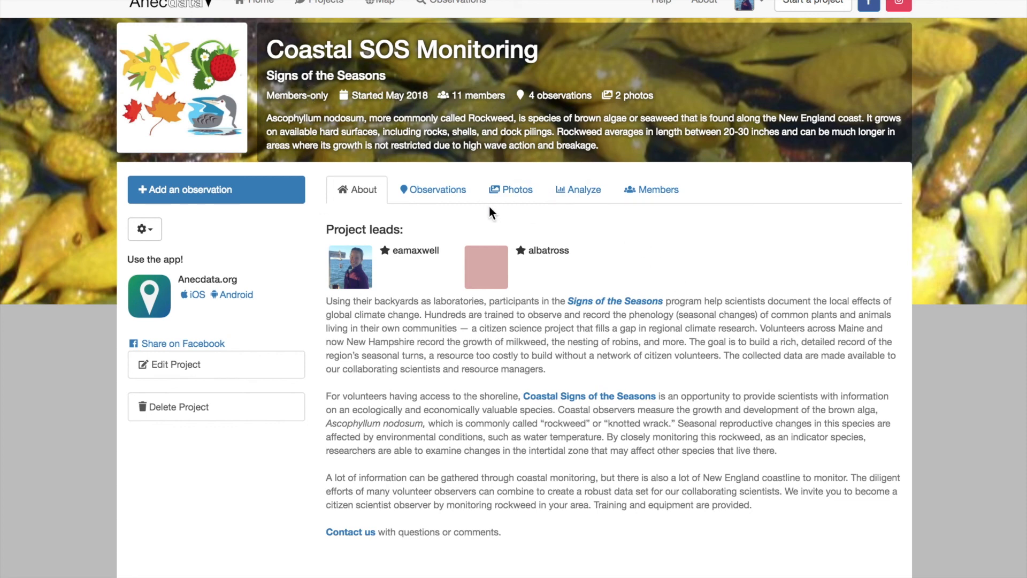
{"action": "left_click", "coordinate": [518, 191]}
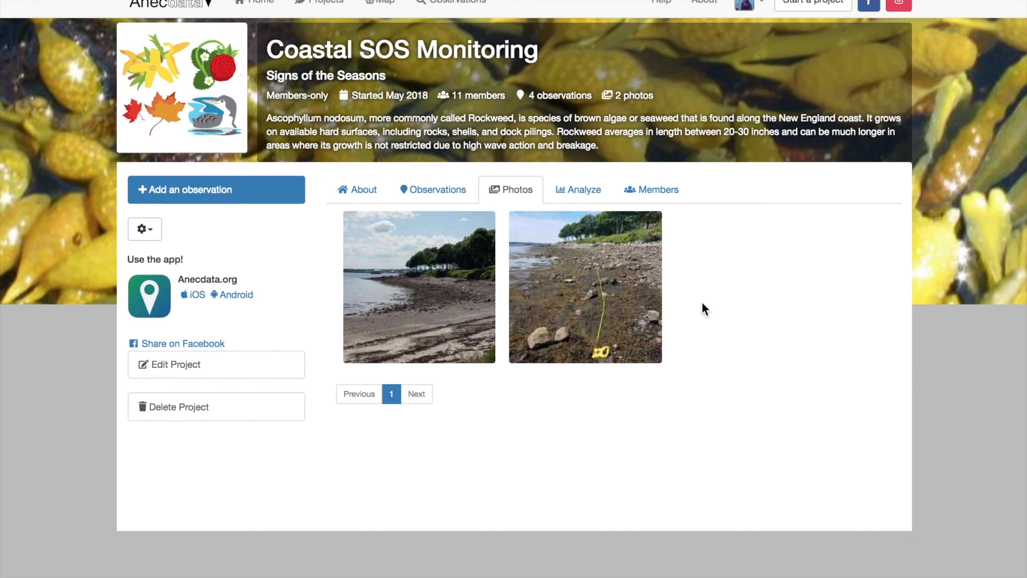
- View the project's analysis chart and examine the available X axis and Y axis options without changing either selection
{"action": "left_click", "coordinate": [577, 198]}
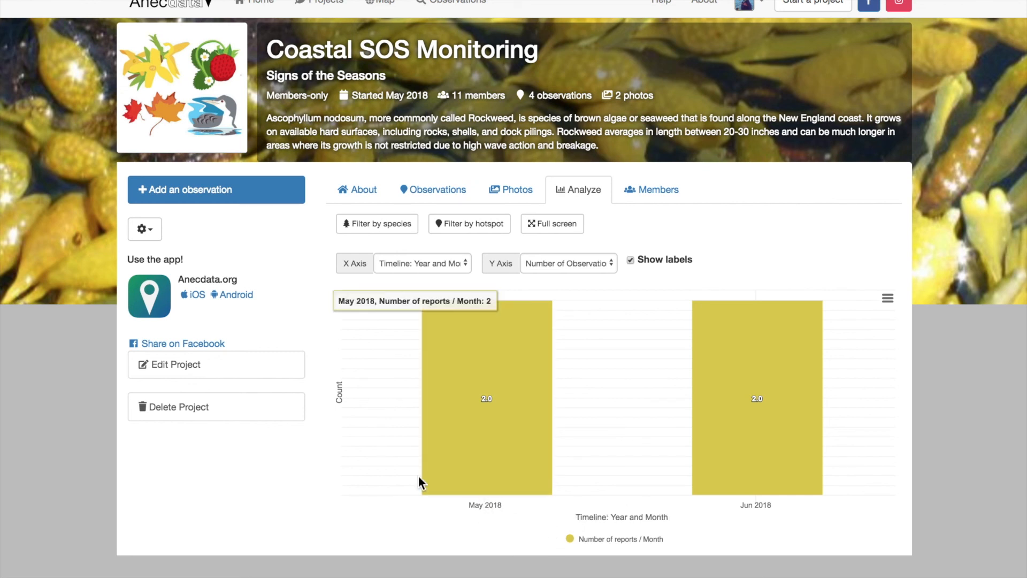
{"action": "left_click", "coordinate": [409, 264]}
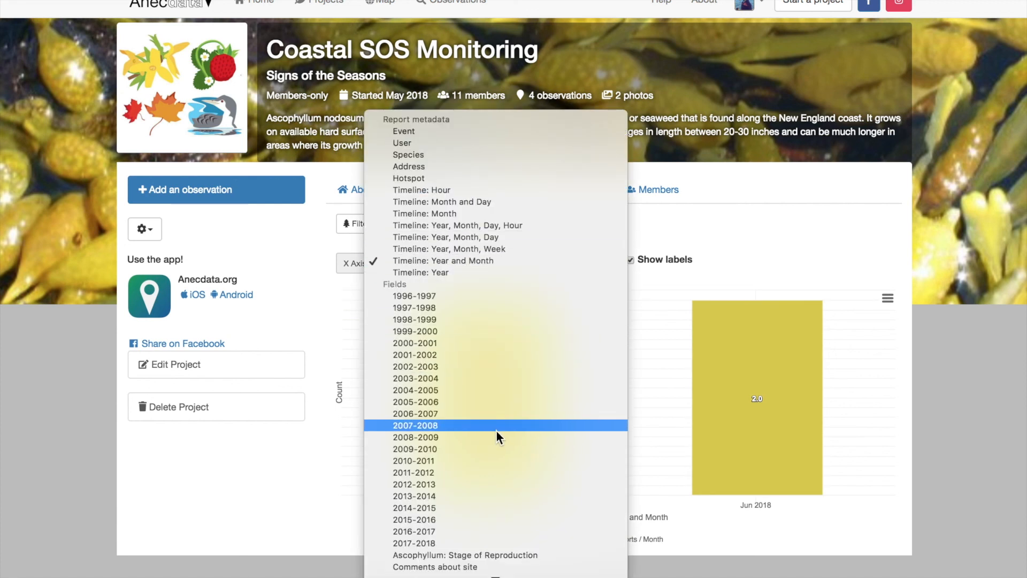
{"action": "scroll", "coordinate": [497, 431], "scroll_direction": "down", "scroll_amount": 5}
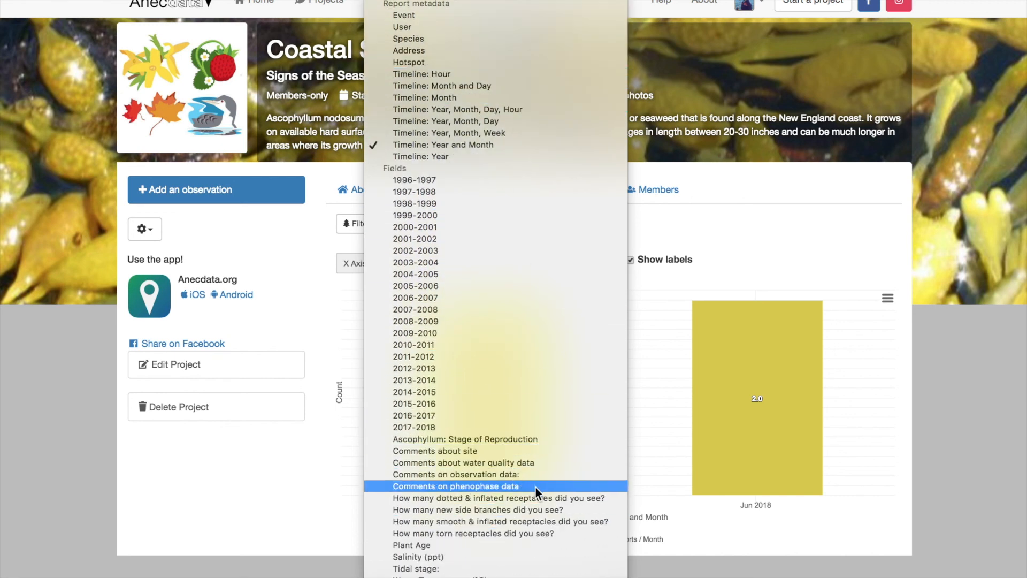
{"action": "left_click", "coordinate": [716, 261]}
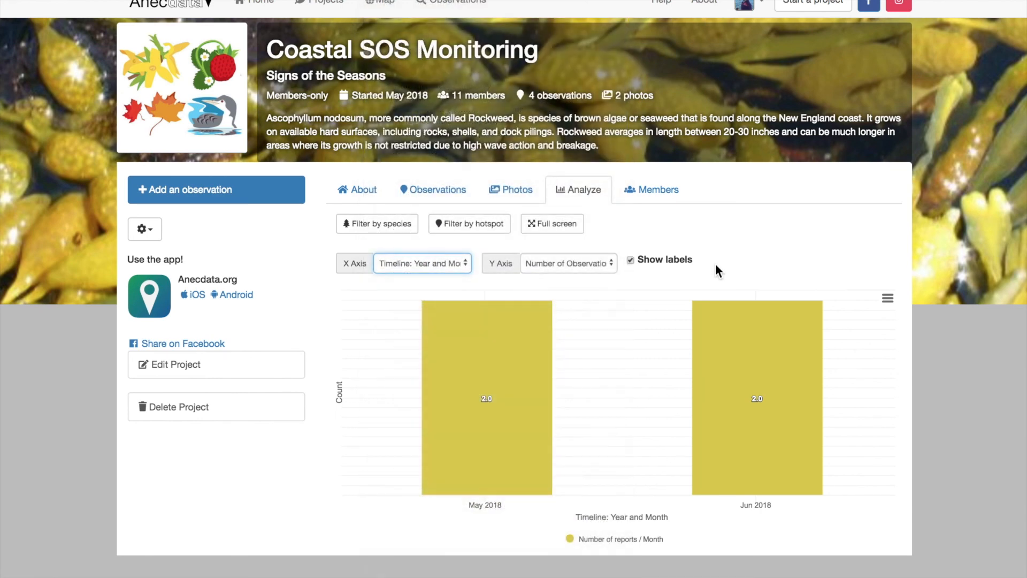
{"action": "left_click", "coordinate": [567, 263]}
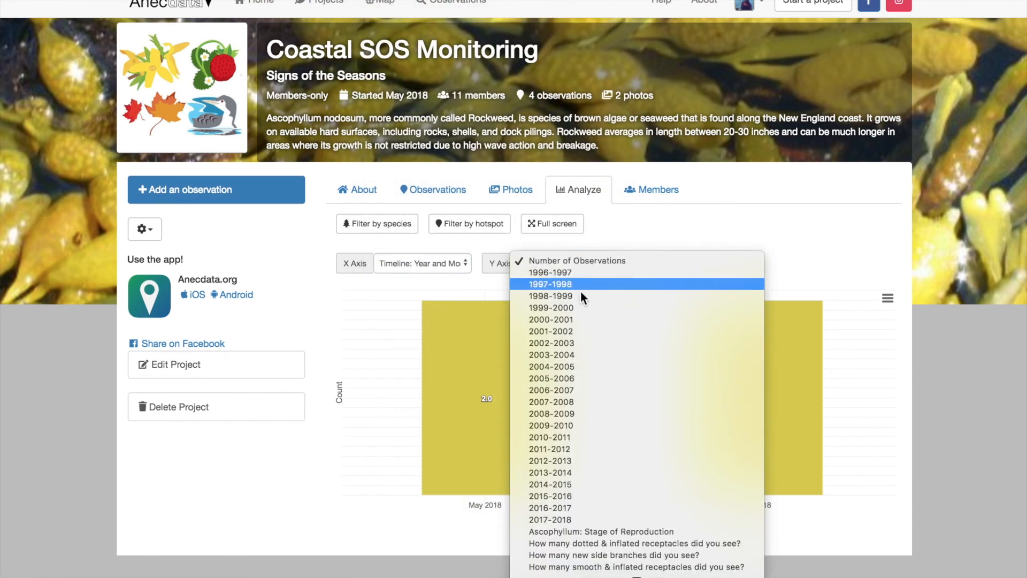
{"action": "scroll", "coordinate": [590, 322], "scroll_direction": "down", "scroll_amount": 1}
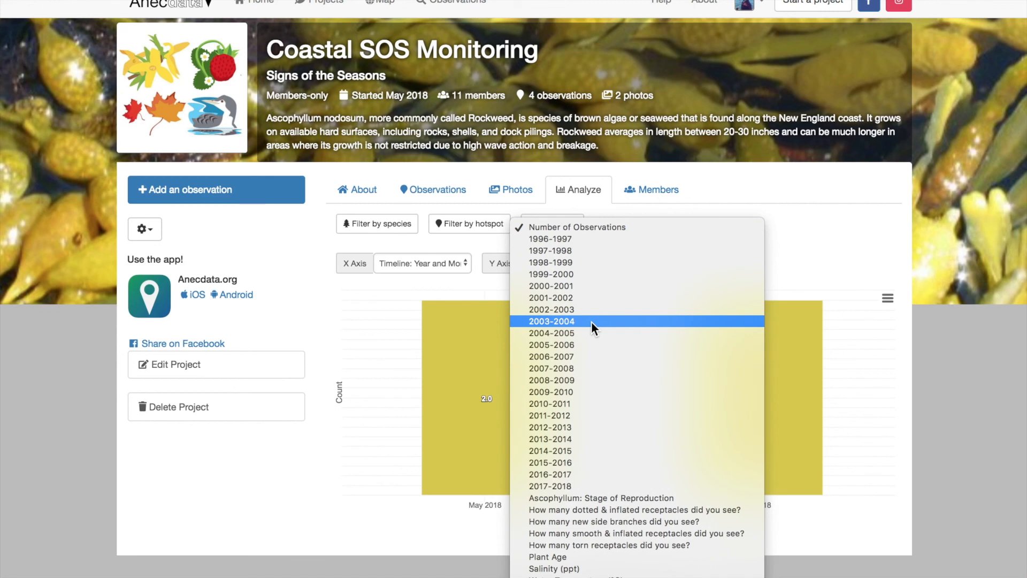
{"action": "left_click", "coordinate": [783, 251]}
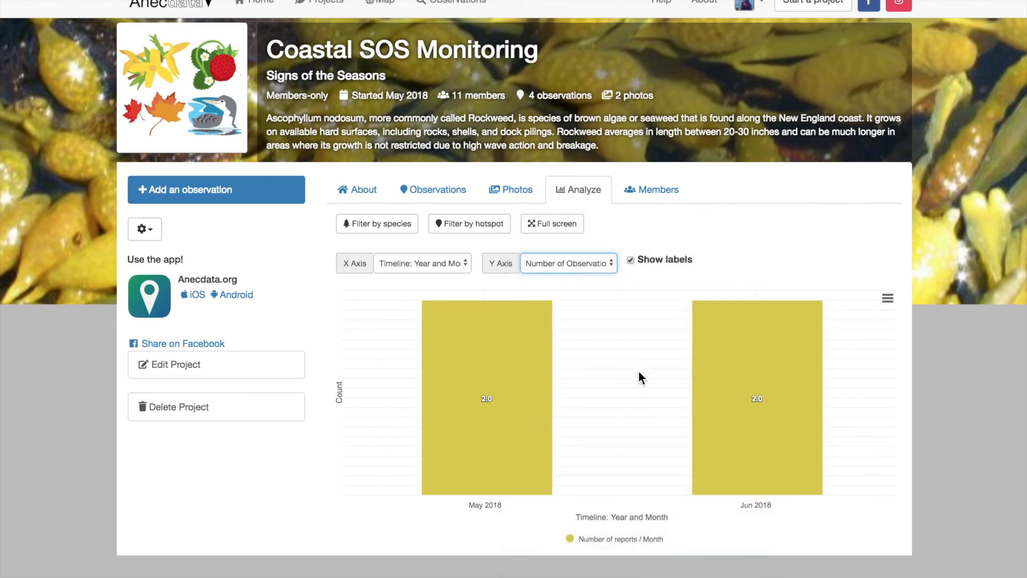
{"action": "mouse_move", "coordinate": [523, 332]}
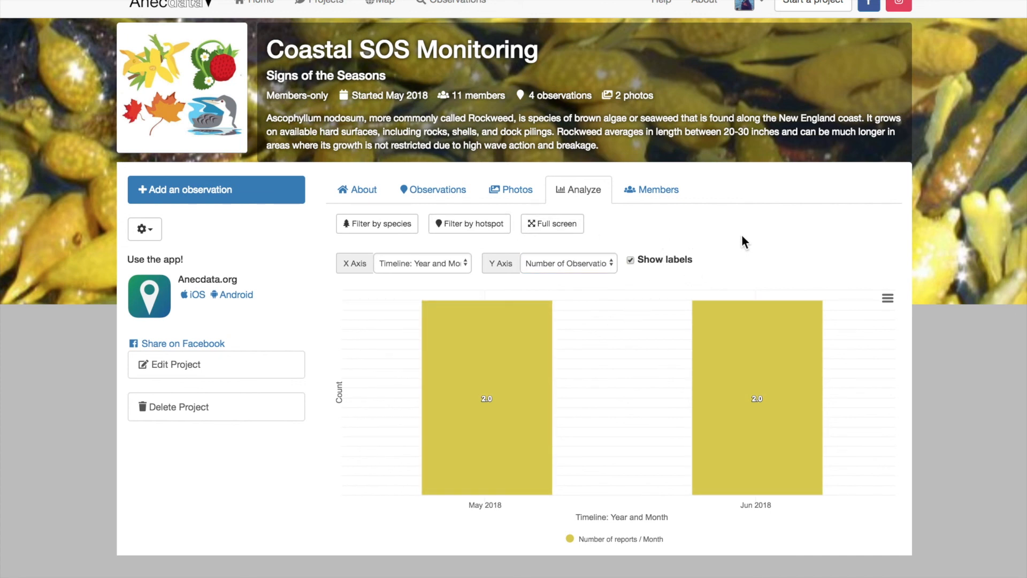
- Return to the project's About description with its project leads
{"action": "left_click", "coordinate": [366, 196]}
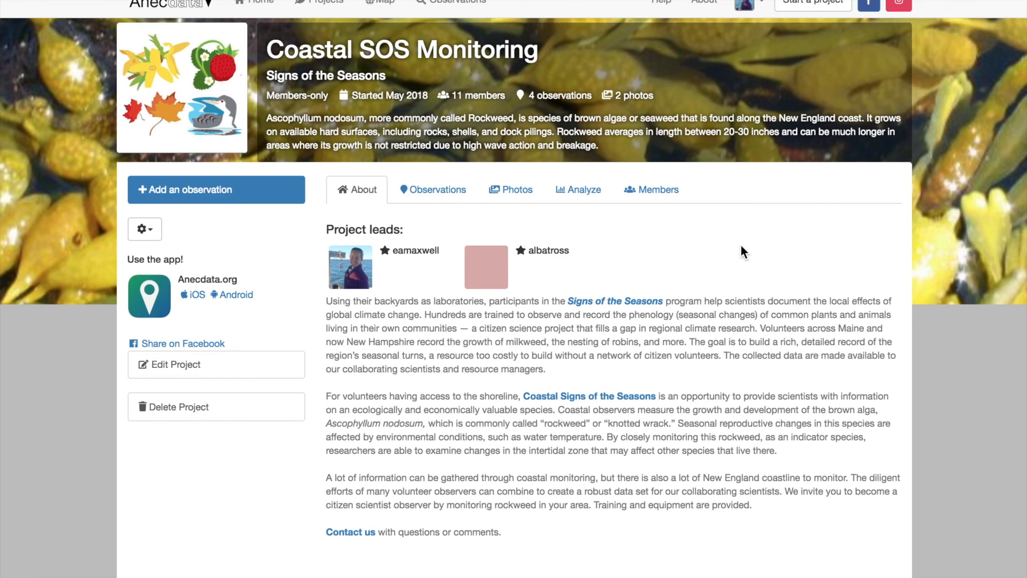
{"action": "scroll", "coordinate": [741, 247], "scroll_direction": "down", "scroll_amount": 1}
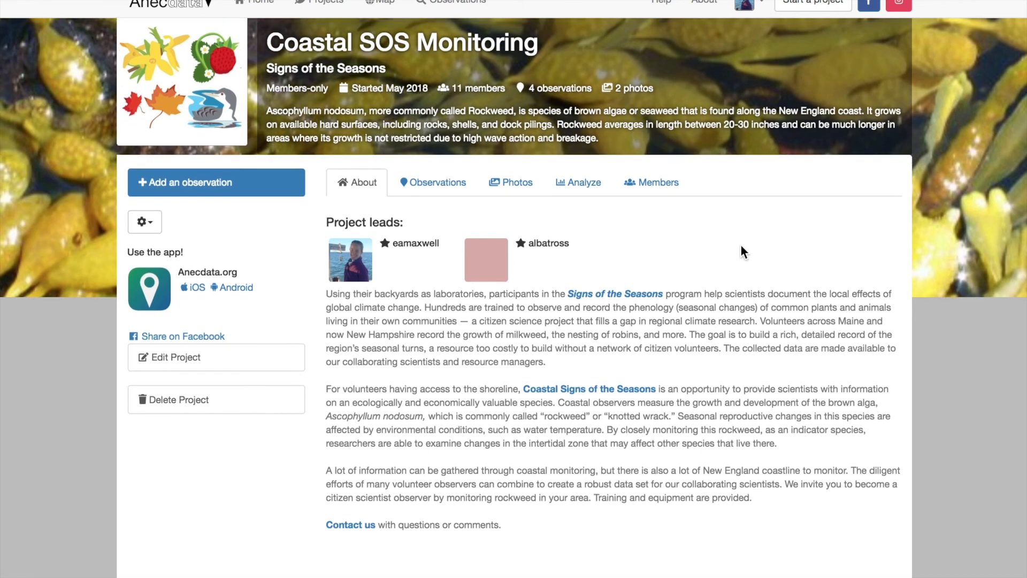